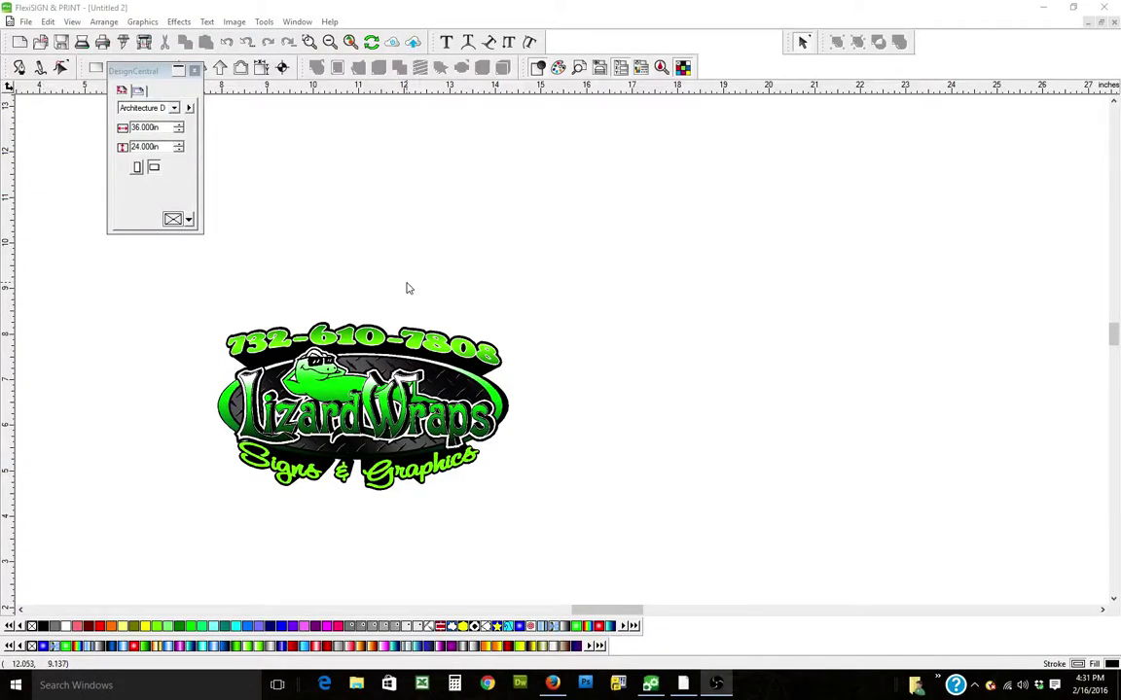
# - Close the page settings panel and type LIZARDWRAPS above the logo
pyautogui.click(178, 69)
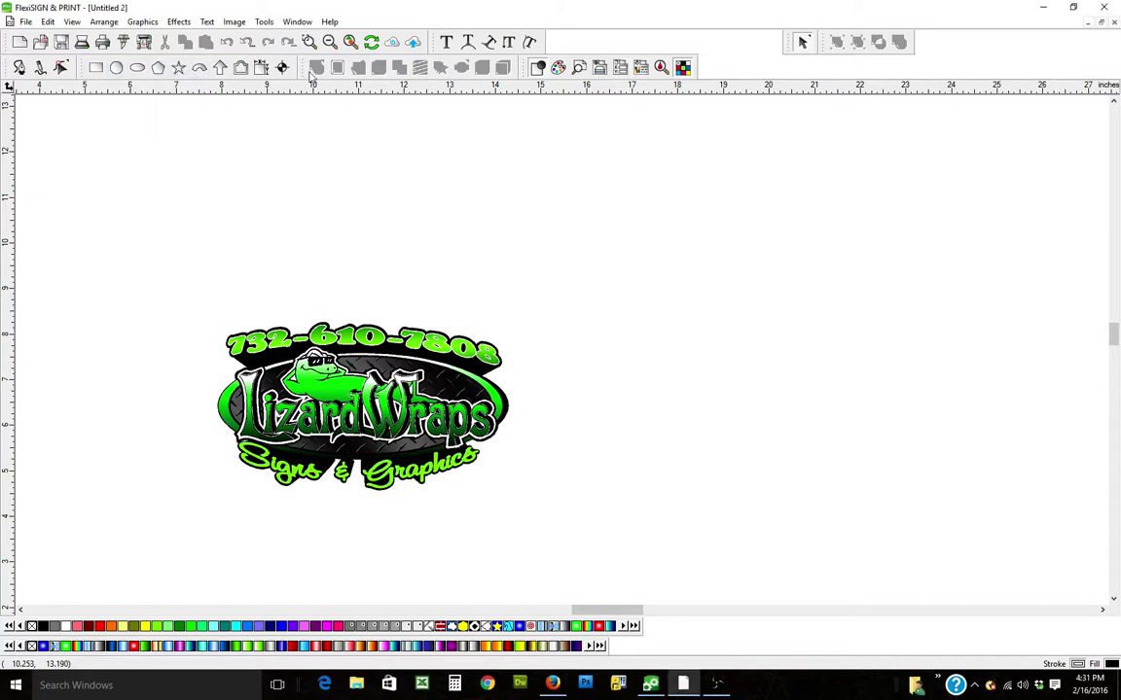
pyautogui.click(447, 42)
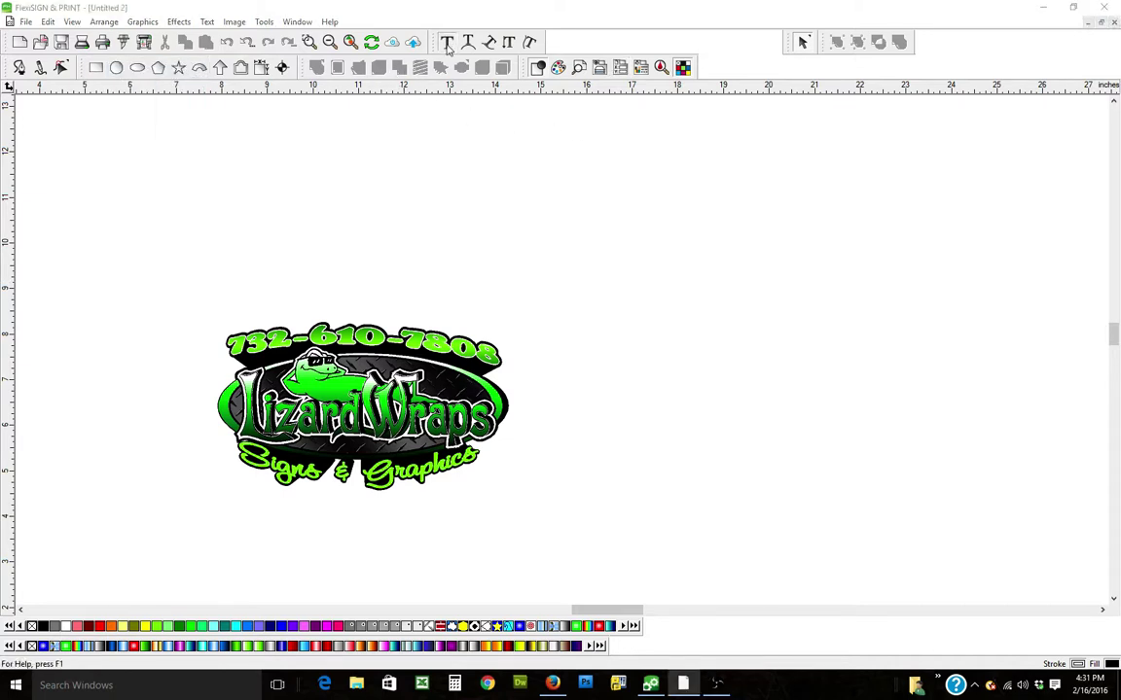
pyautogui.click(335, 223)
pyautogui.write('LIZARDW')
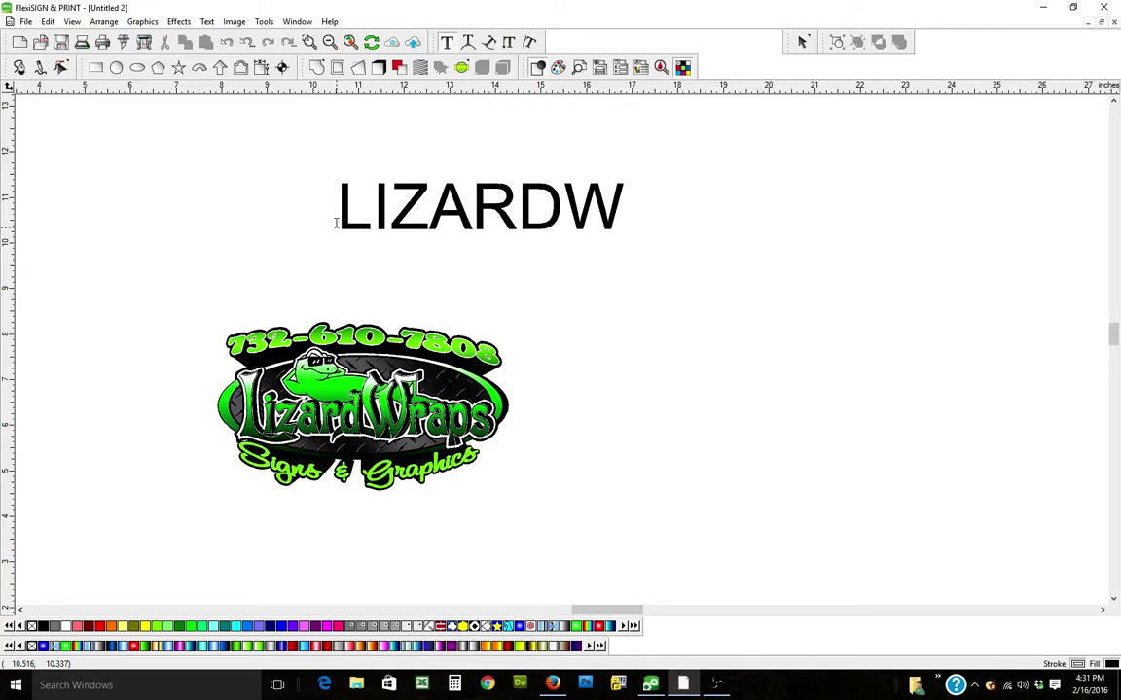
pyautogui.write('E')
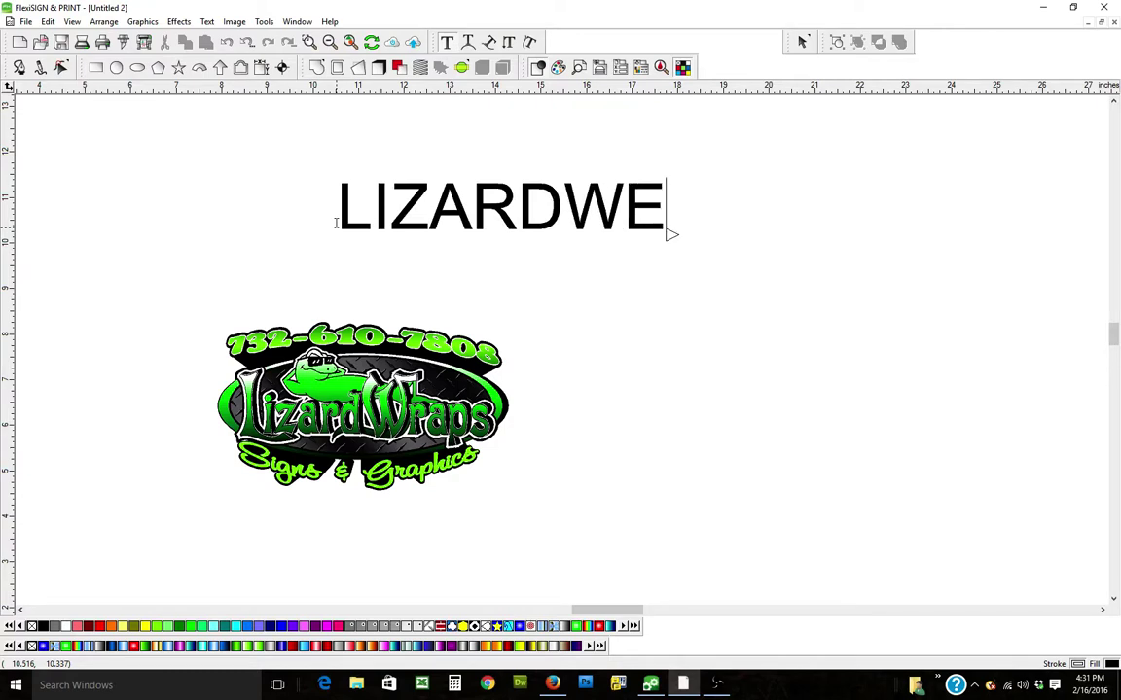
pyautogui.press('BackSpace')
pyautogui.write('RAPS')
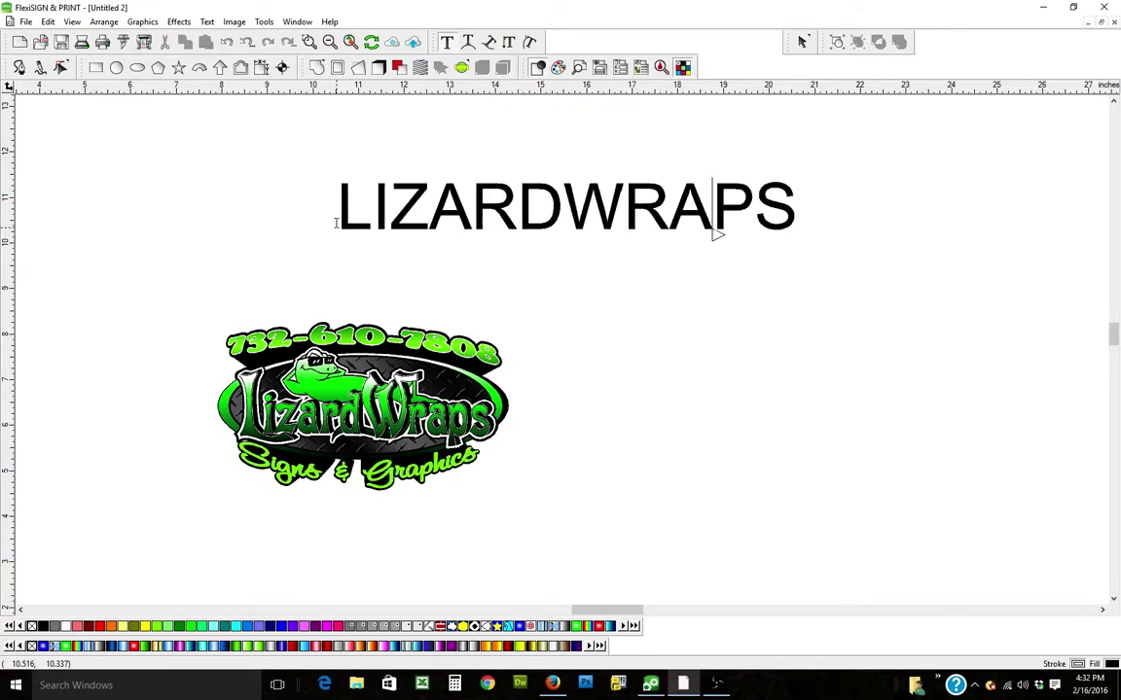
# - Dismiss the spelling suggestions and exit the Text tool
pyautogui.rightClick(503, 147)
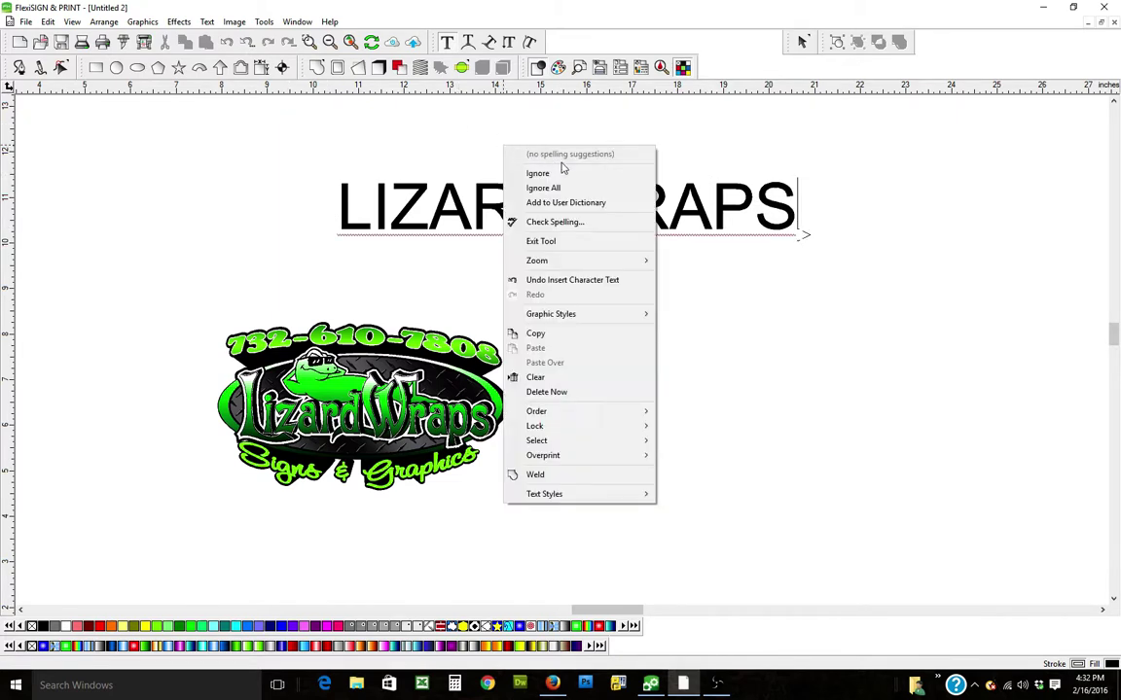
pyautogui.press('Escape')
pyautogui.rightClick(383, 152)
pyautogui.click(385, 161)
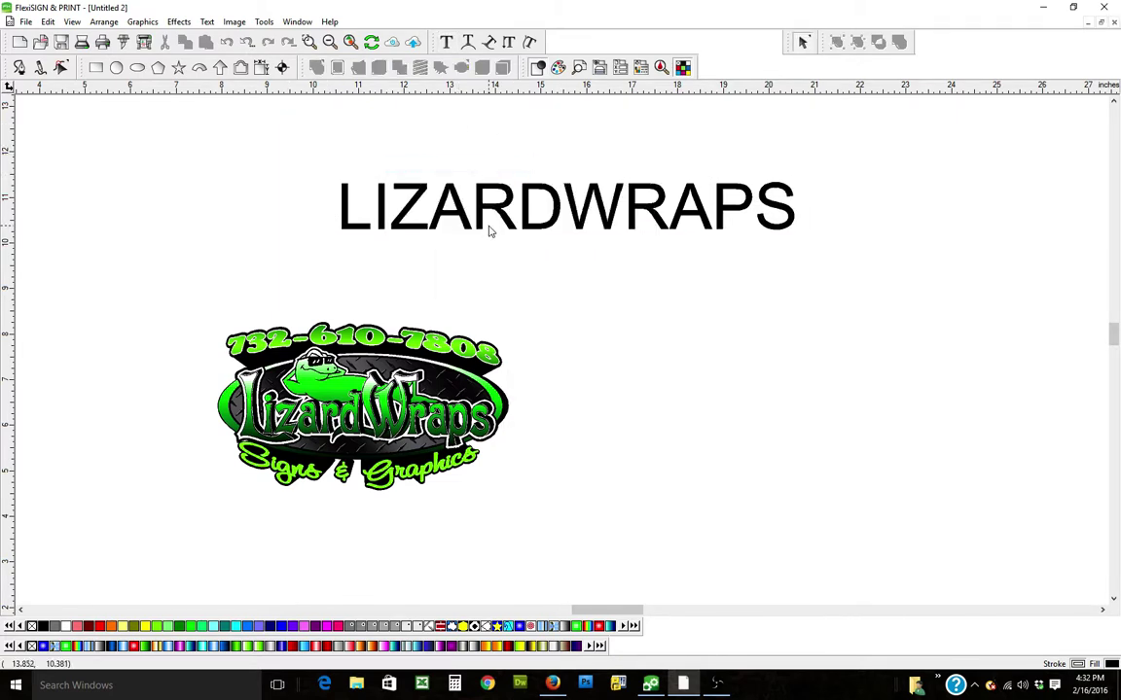
# - Change the LIZARDWRAPS font to a bold condensed typeface in DesignCentral
pyautogui.click(505, 233)
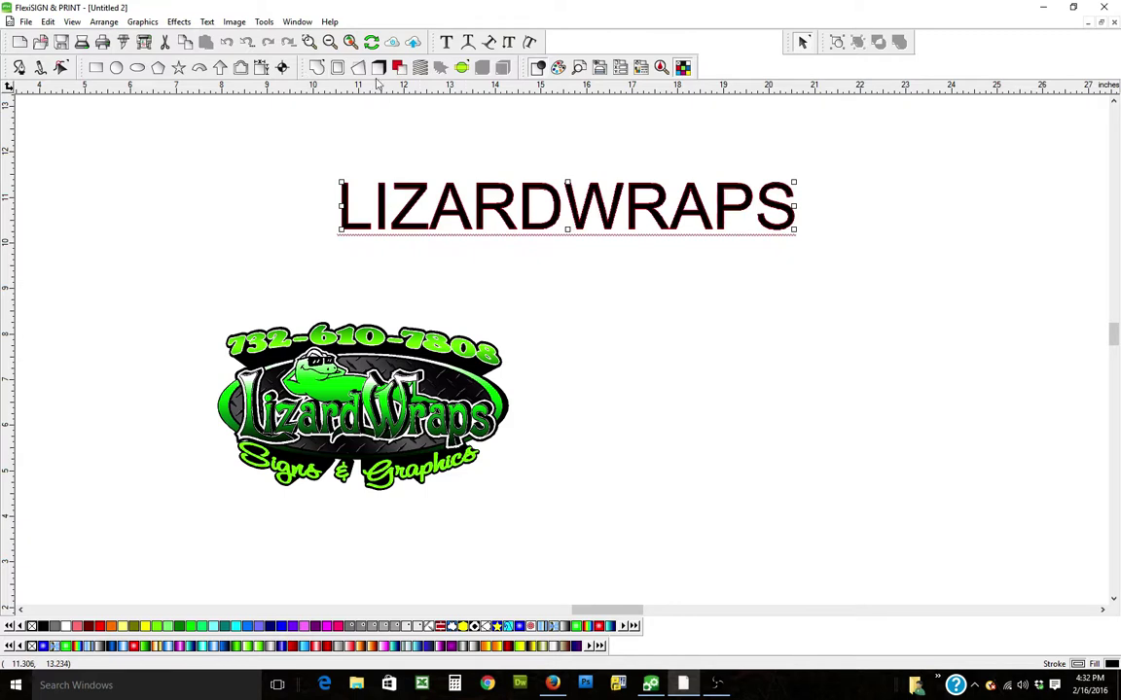
pyautogui.click(557, 68)
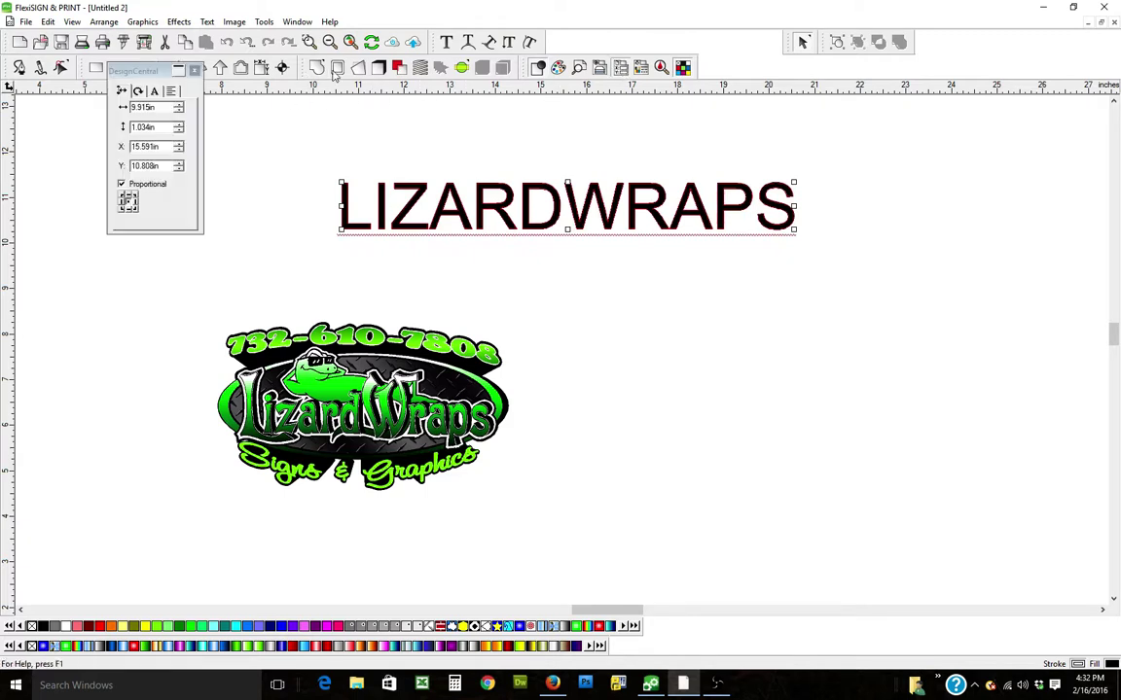
pyautogui.click(154, 90)
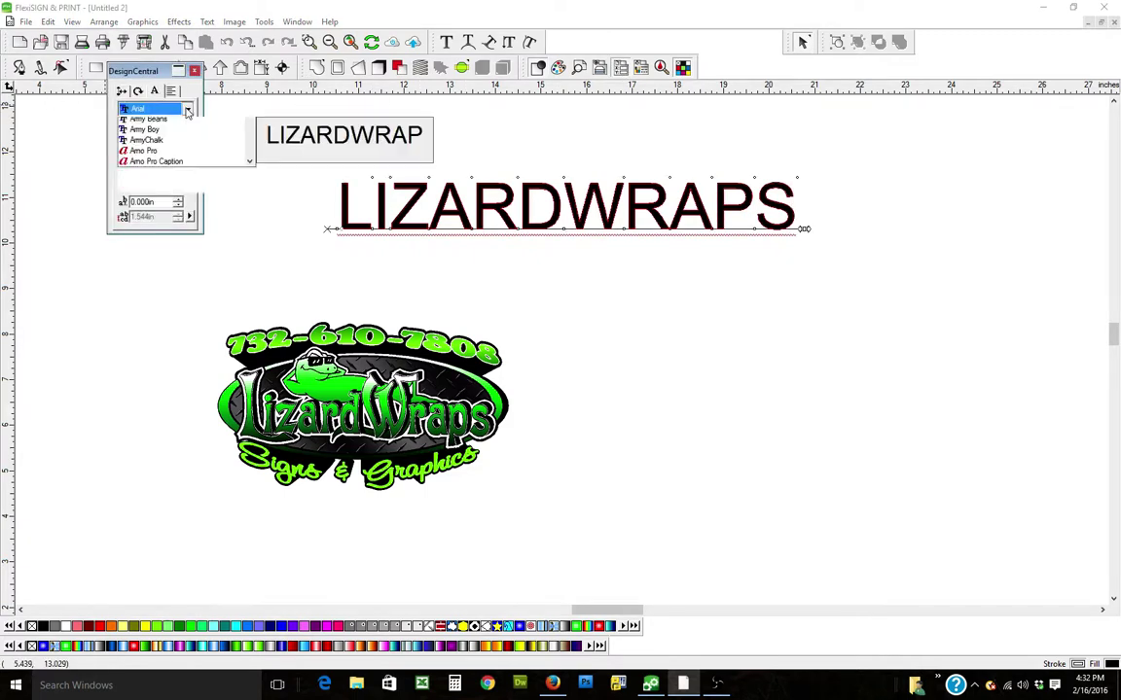
pyautogui.click(187, 108)
pyautogui.moveTo(249, 127)
pyautogui.mouseDown()
pyautogui.moveTo(249, 139)
pyautogui.moveTo(249, 125)
pyautogui.mouseUp()
pyautogui.click(223, 137)
# - Enlarge the lettering by dragging its corner handle down and to the left
pyautogui.click(632, 277)
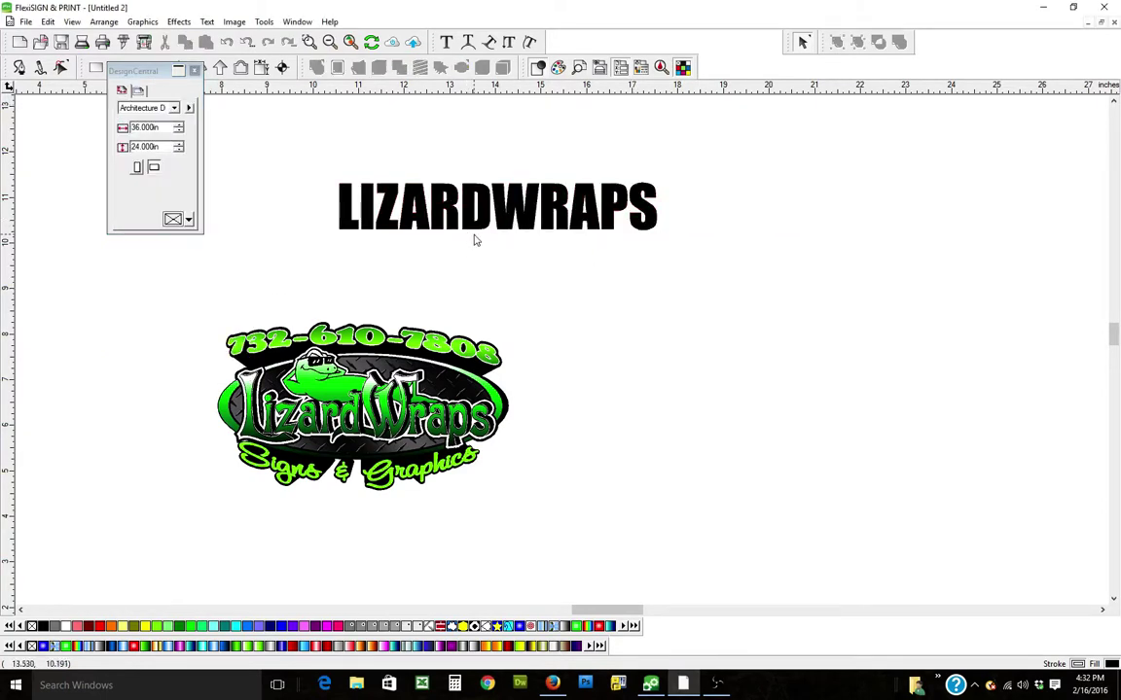
pyautogui.click(350, 210)
pyautogui.moveTo(335, 231); pyautogui.dragTo(245, 261)
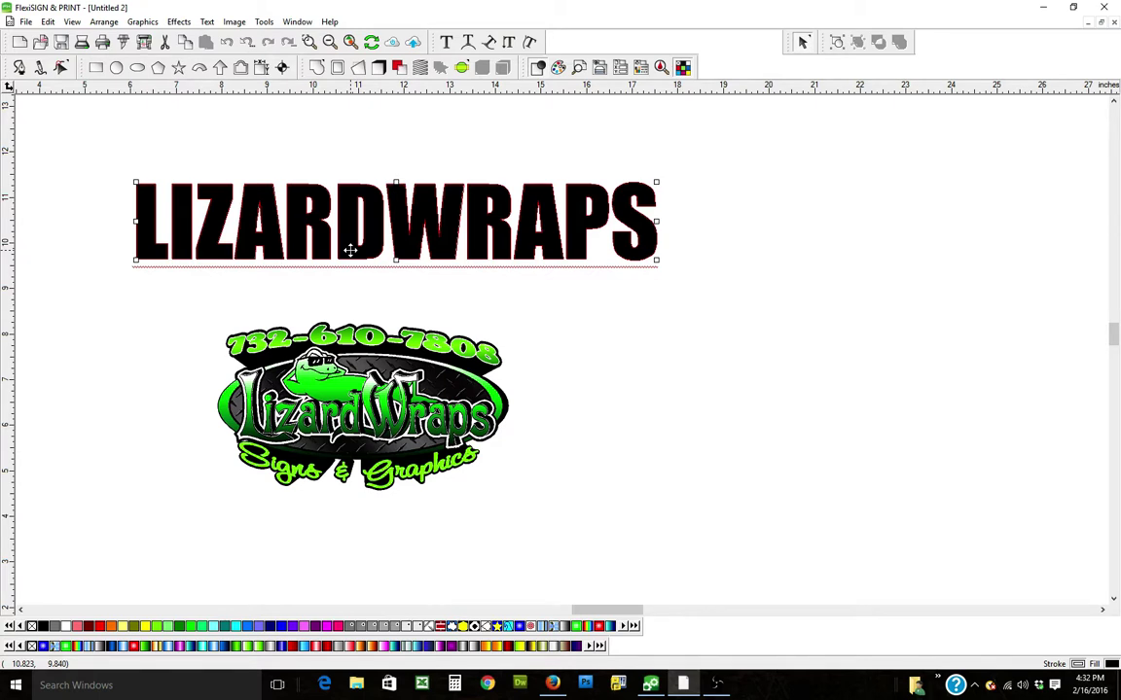
# - Reshape LIZARDWRAPS, dragging its end handle right to widen the letter spacing
pyautogui.click(350, 250)
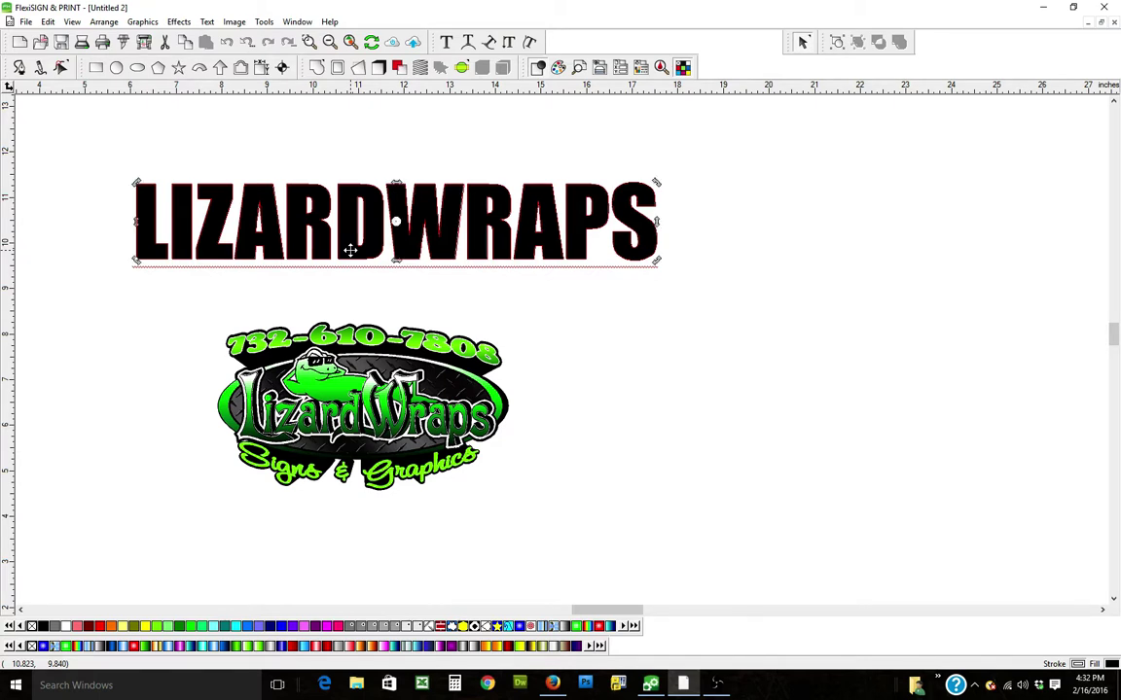
pyautogui.doubleClick(350, 250)
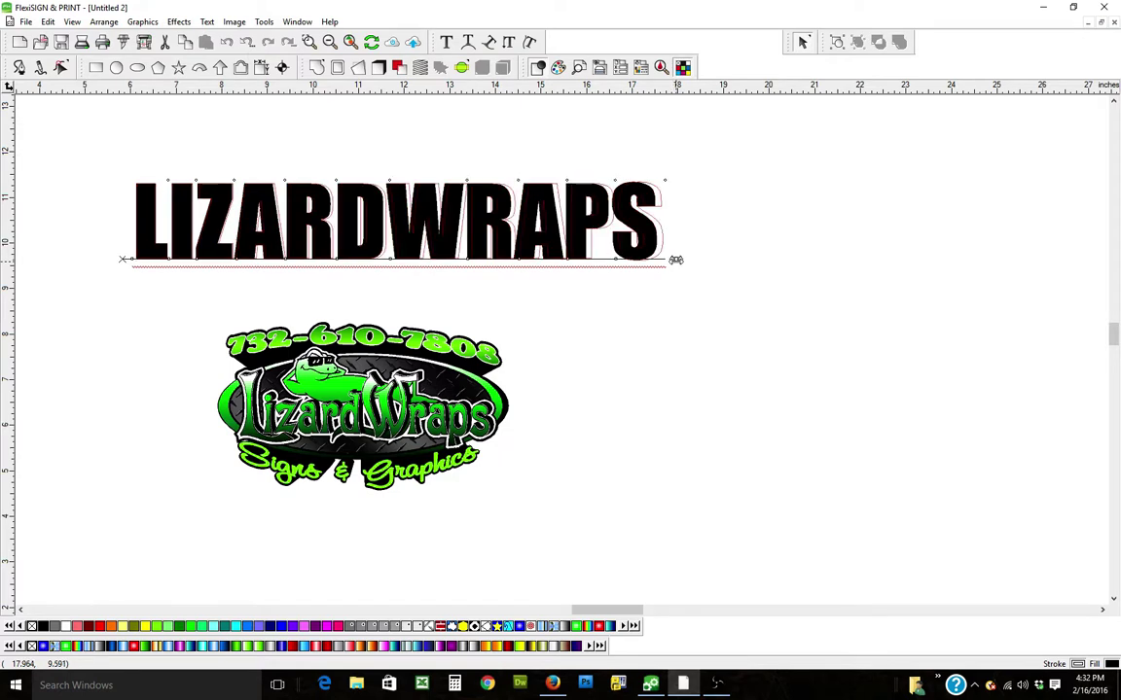
pyautogui.moveTo(672, 260); pyautogui.dragTo(699, 259)
pyautogui.click(520, 272)
# - Fill the lettering with the orange-to-yellow gradient swatch after trying cyan-blue and magenta-purple
pyautogui.click(467, 223)
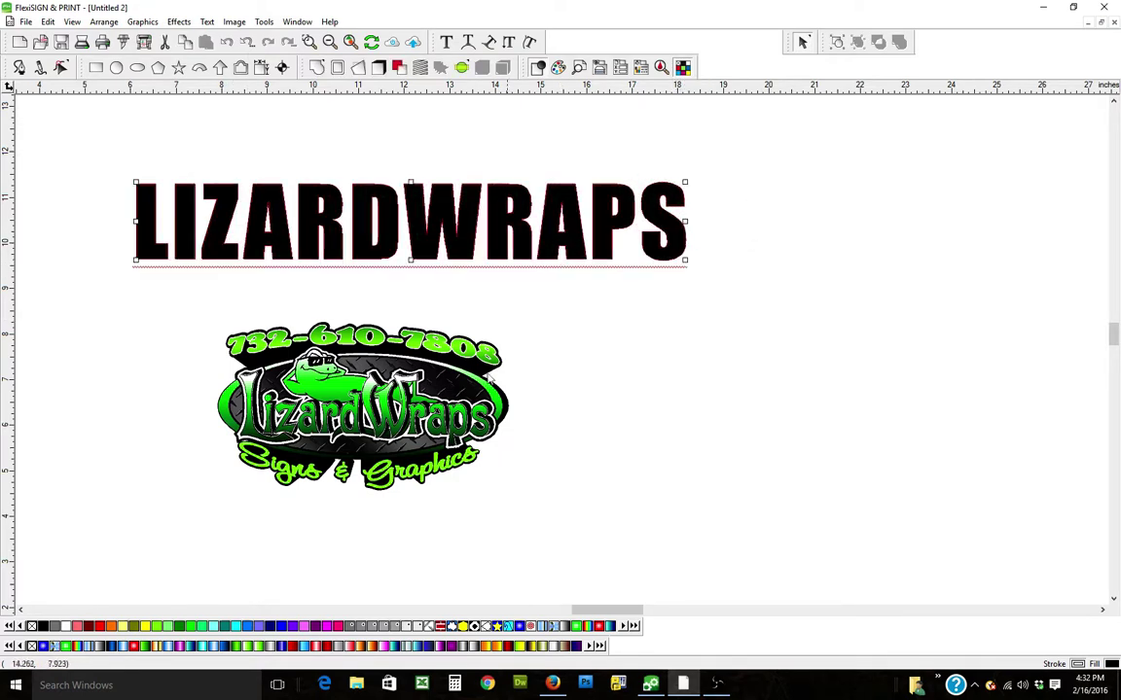
pyautogui.click(400, 646)
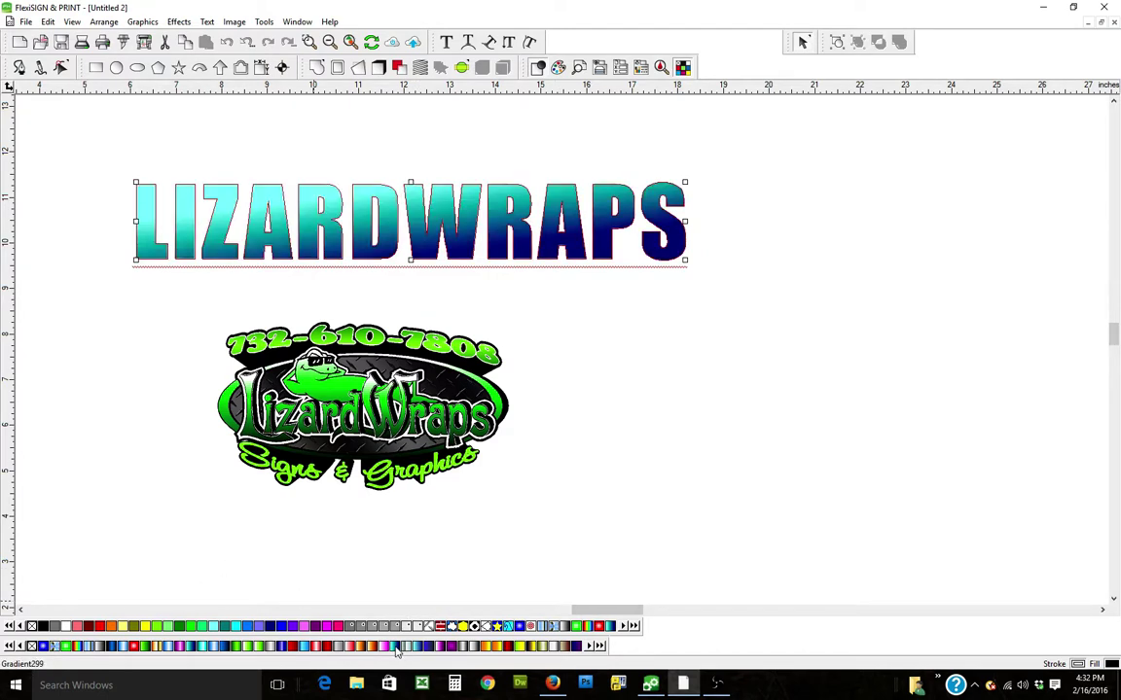
pyautogui.click(452, 646)
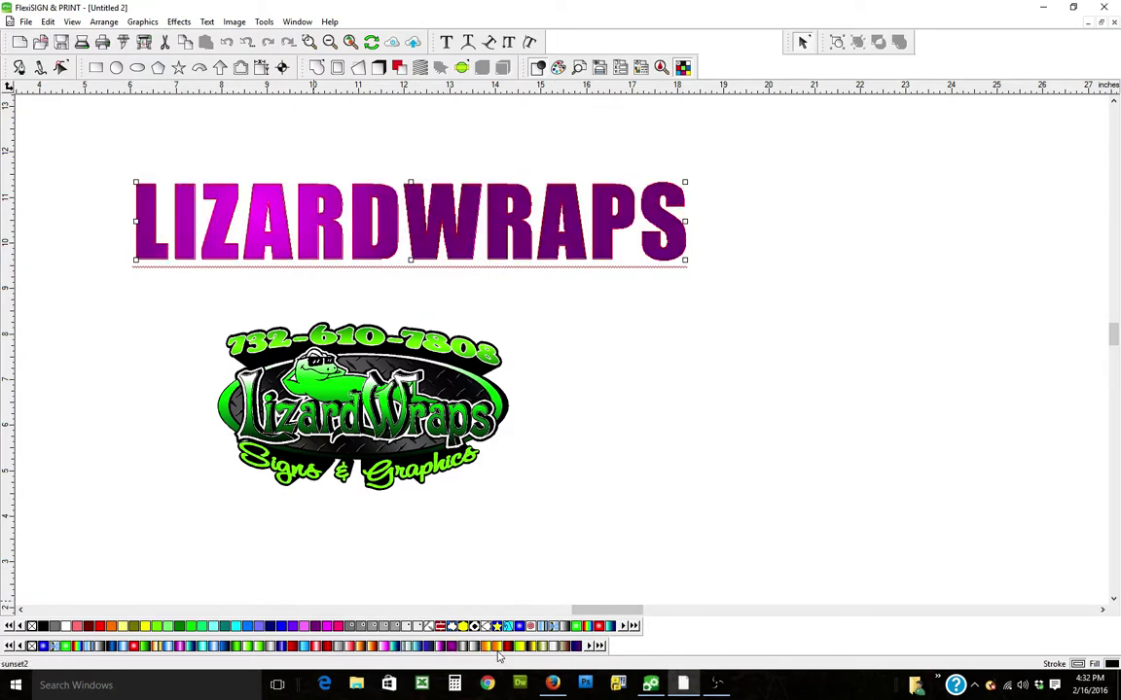
pyautogui.click(486, 646)
pyautogui.click(662, 348)
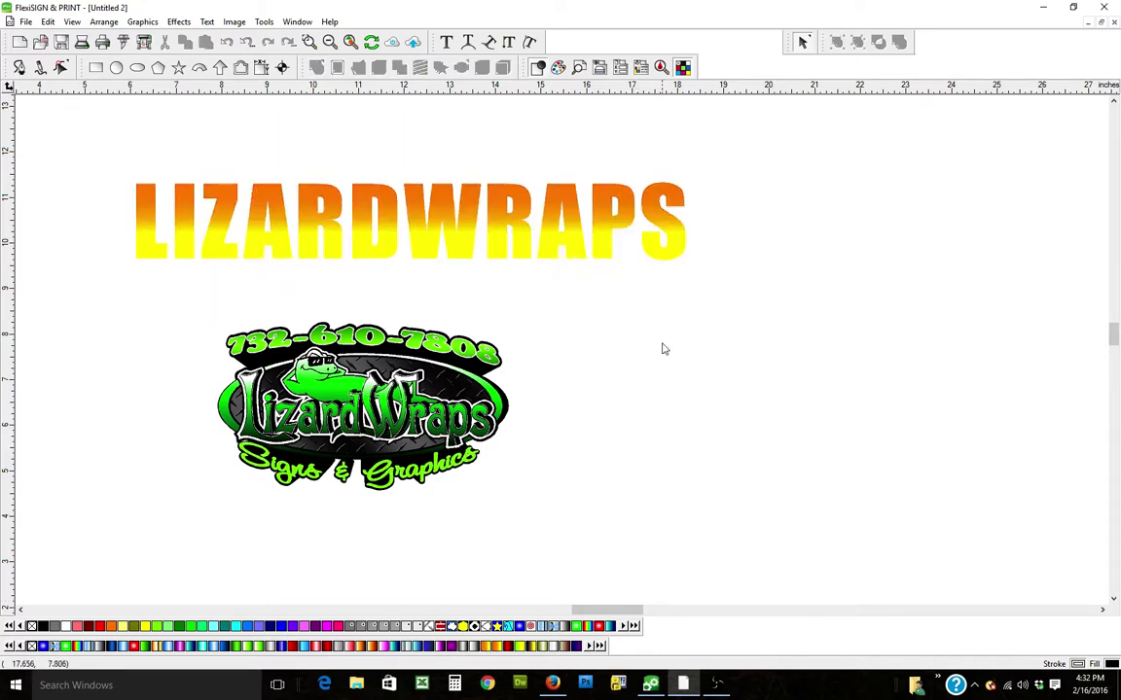
pyautogui.click(529, 254)
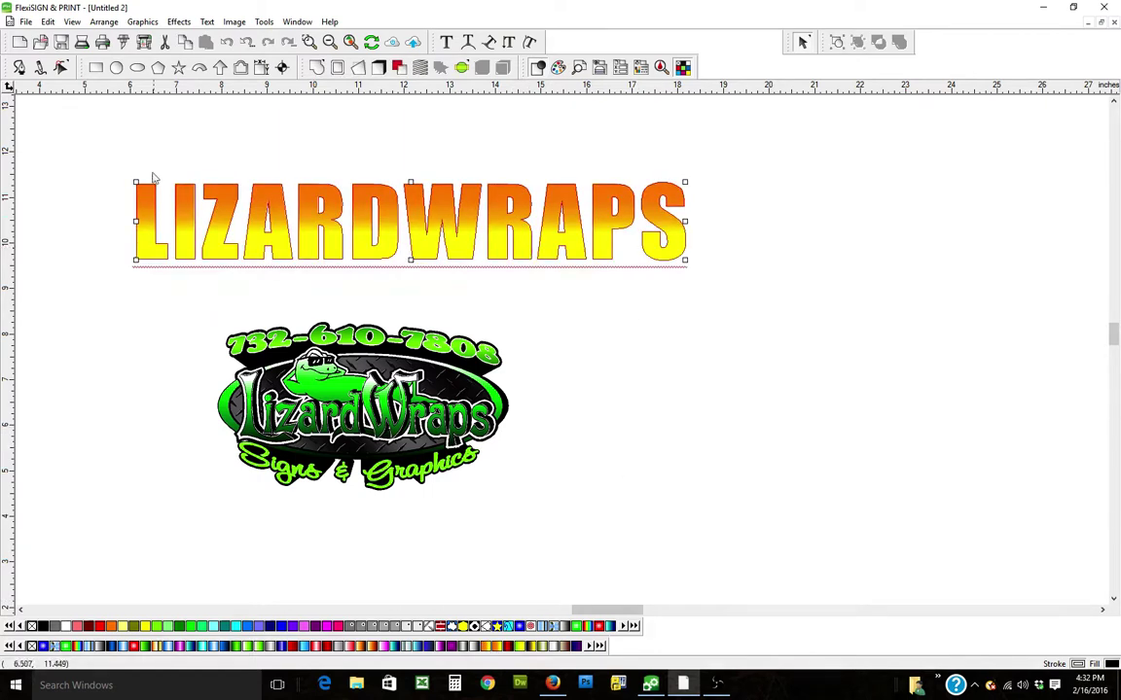
# - Outline the gradient letters in black at a 0.038 in offset, keeping the original
pyautogui.click(337, 70)
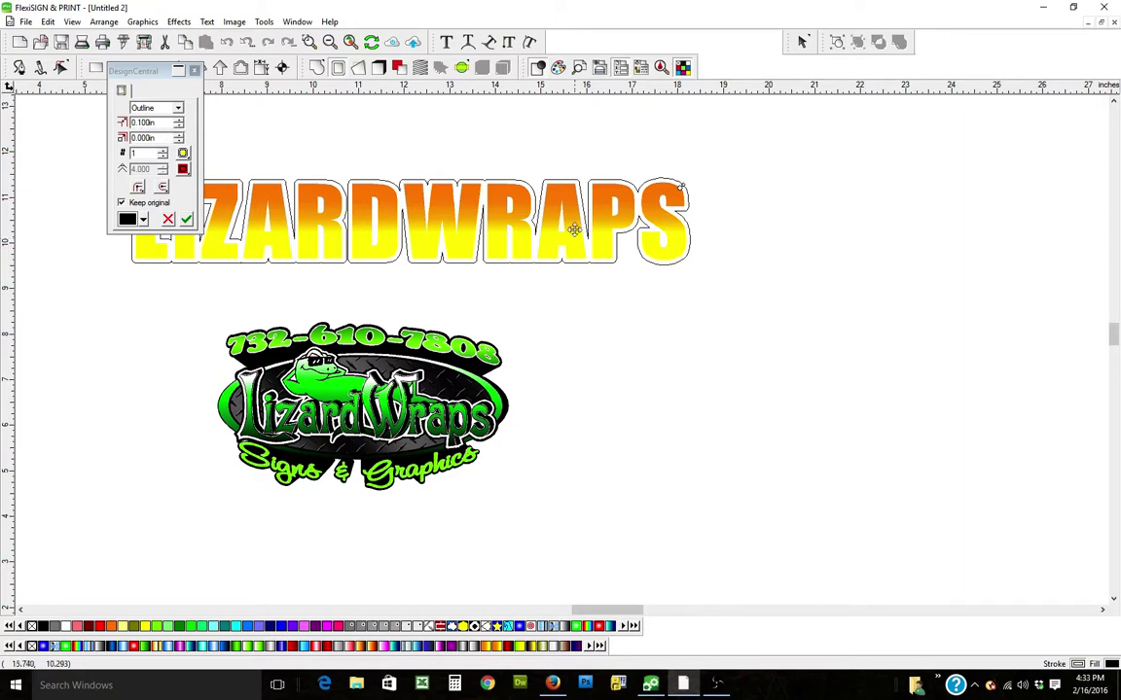
pyautogui.moveTo(153, 71); pyautogui.dragTo(88, 114)
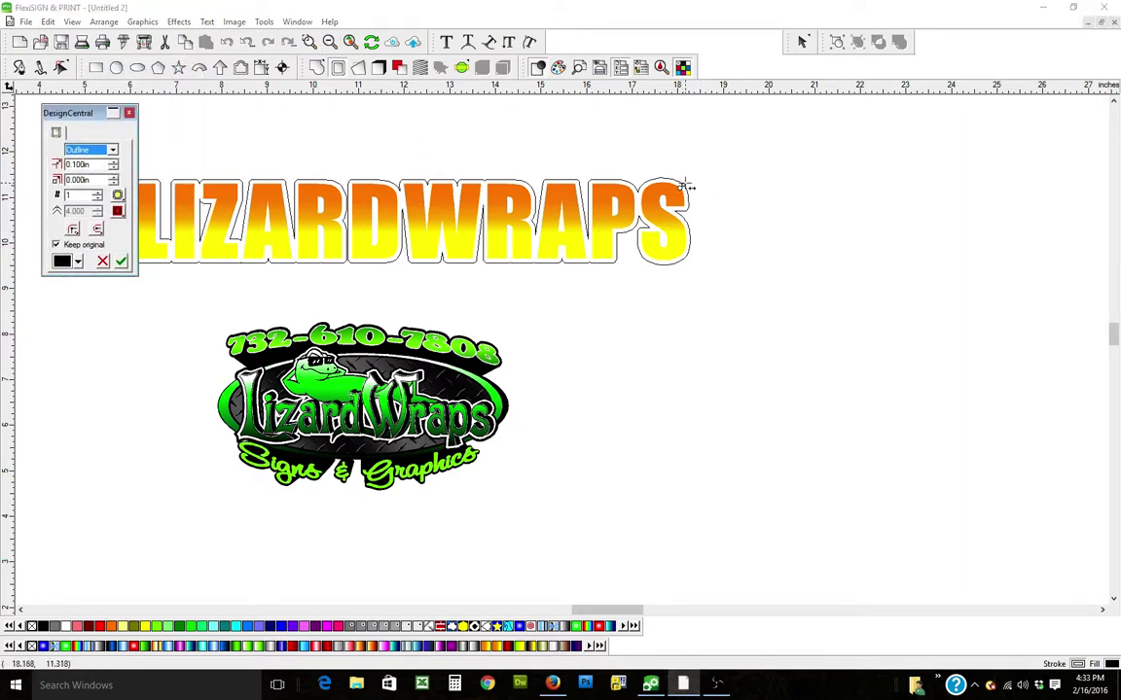
pyautogui.moveTo(686, 185)
pyautogui.mouseDown()
pyautogui.moveTo(758, 152)
pyautogui.moveTo(693, 179)
pyautogui.mouseUp()
pyautogui.click(308, 41)
pyautogui.moveTo(29, 154); pyautogui.dragTo(592, 249)
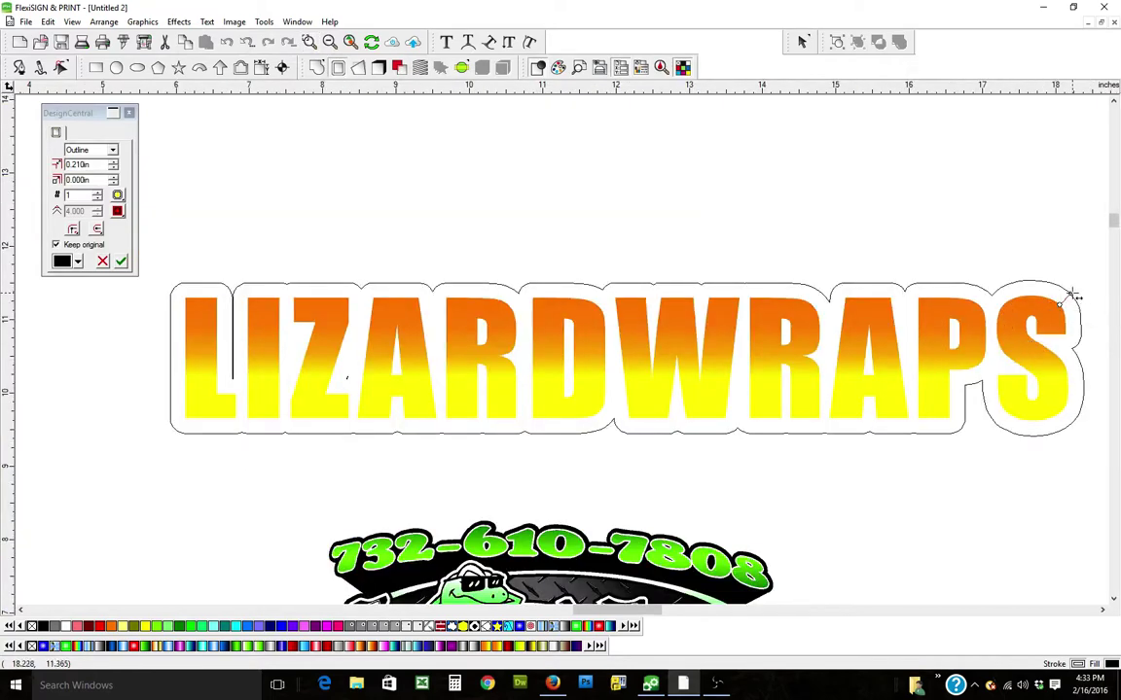
pyautogui.moveTo(1073, 294); pyautogui.dragTo(1065, 308)
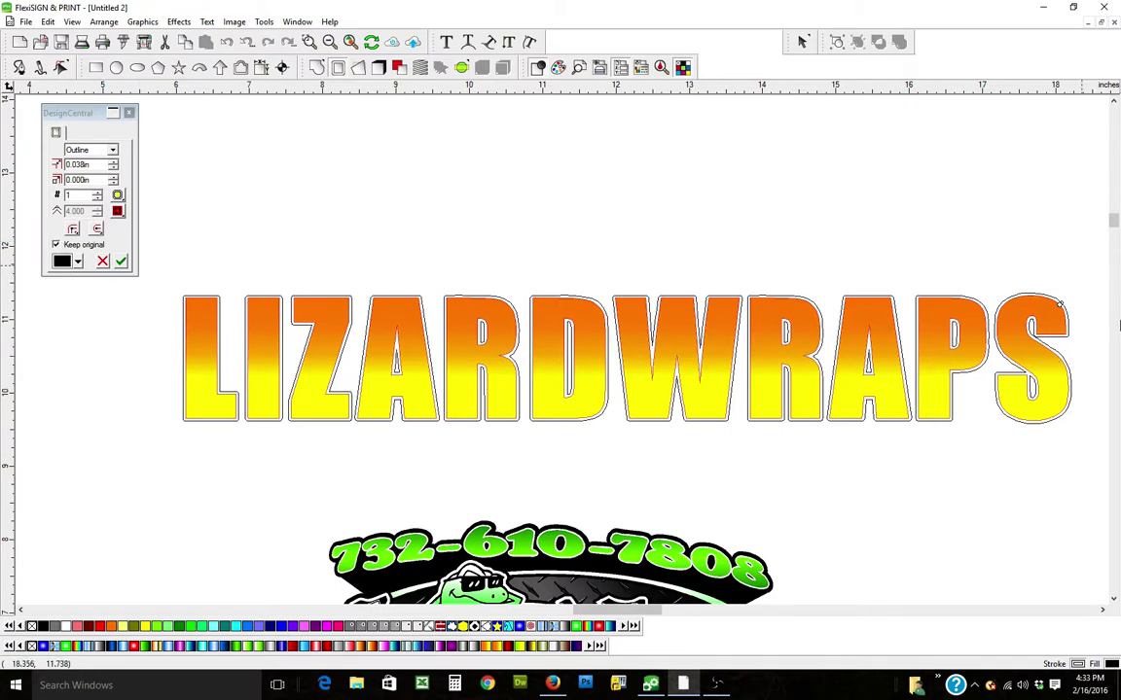
pyautogui.click(120, 262)
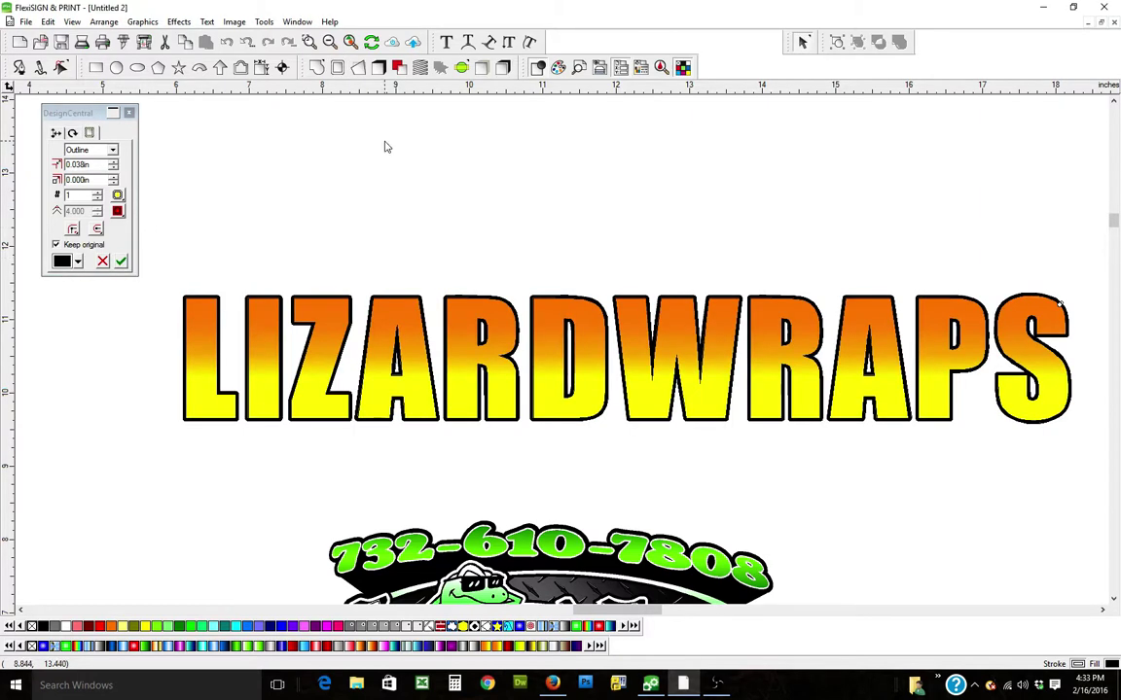
# - Move the lettering left and add a black drop shadow offset 0.114 in by 0.059 in
pyautogui.press('Escape')
pyautogui.moveTo(494, 361); pyautogui.dragTo(350, 381)
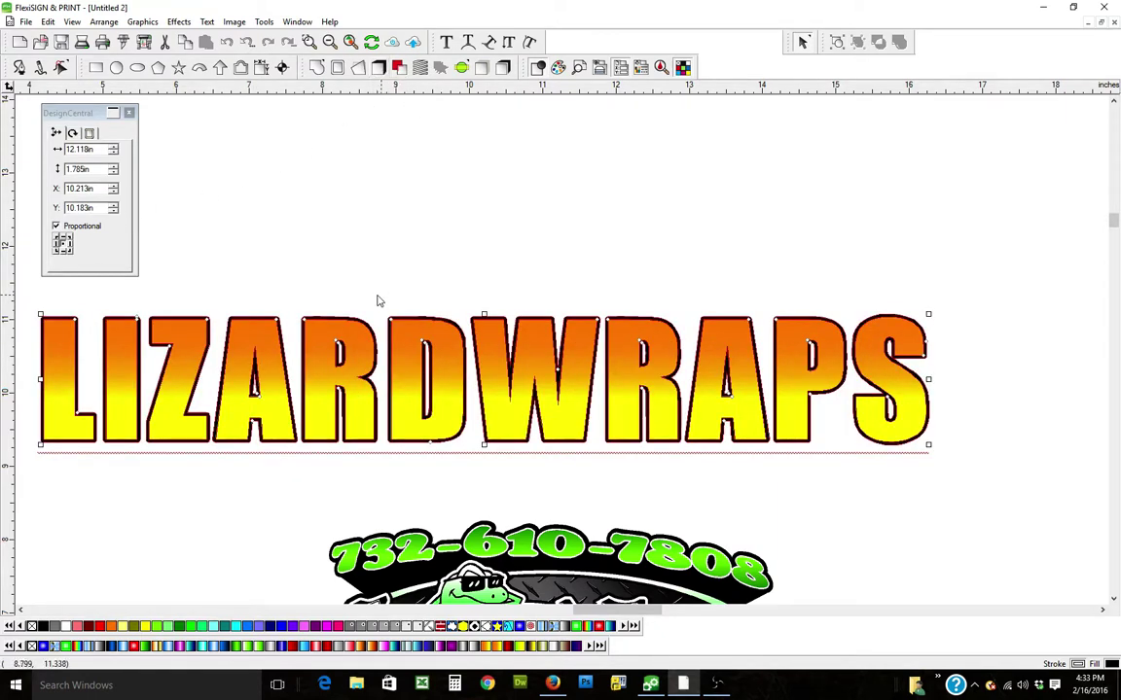
pyautogui.click(338, 65)
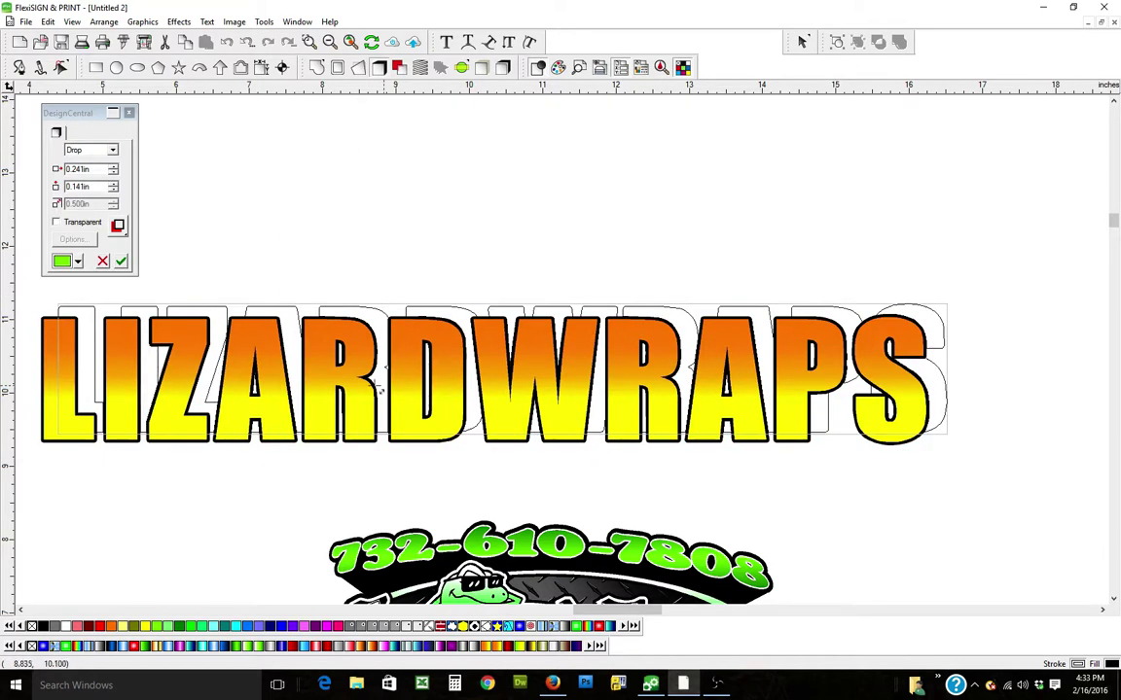
pyautogui.moveTo(324, 309)
pyautogui.mouseDown()
pyautogui.moveTo(301, 308)
pyautogui.moveTo(311, 303)
pyautogui.mouseUp()
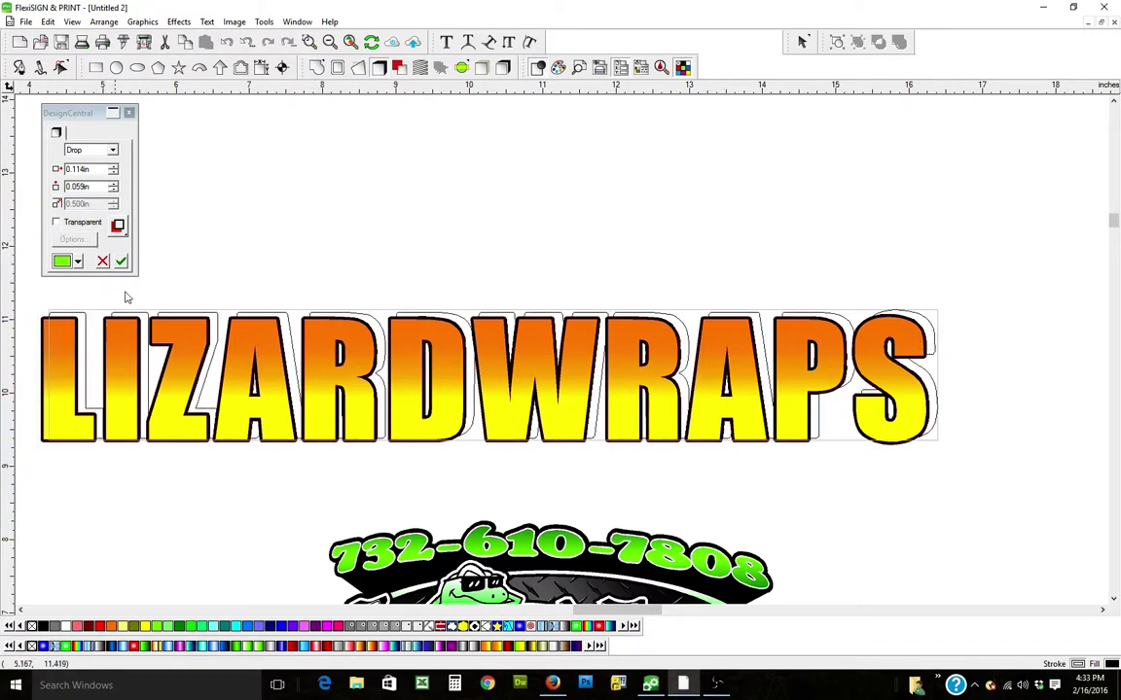
pyautogui.click(79, 262)
pyautogui.click(72, 300)
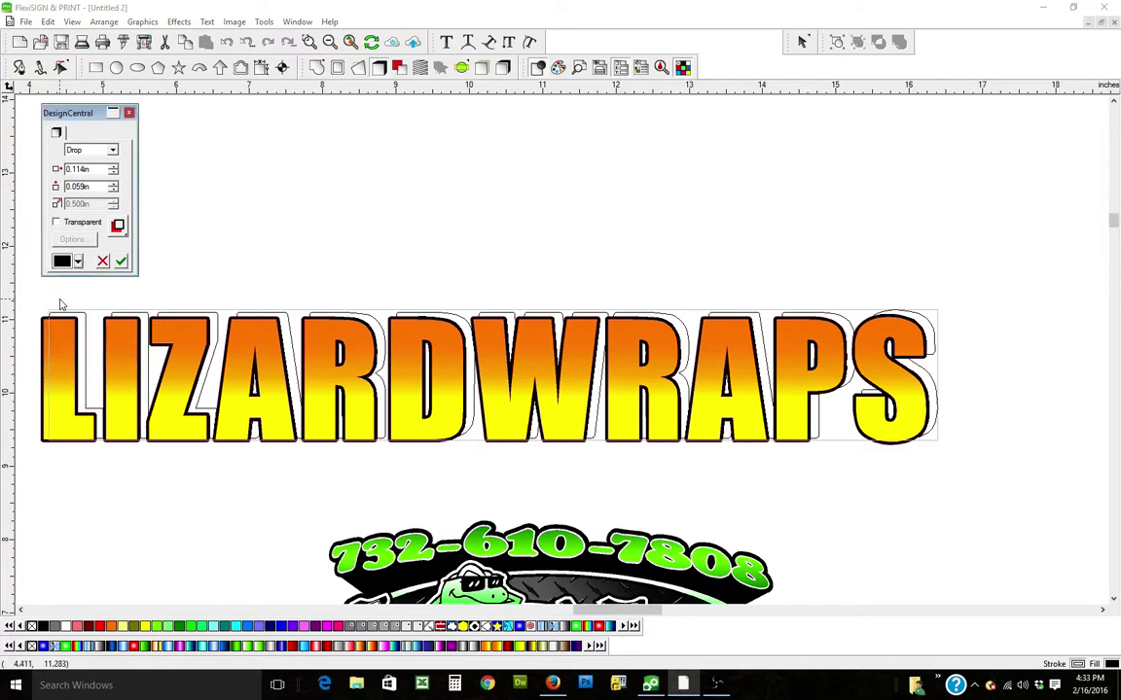
pyautogui.click(120, 263)
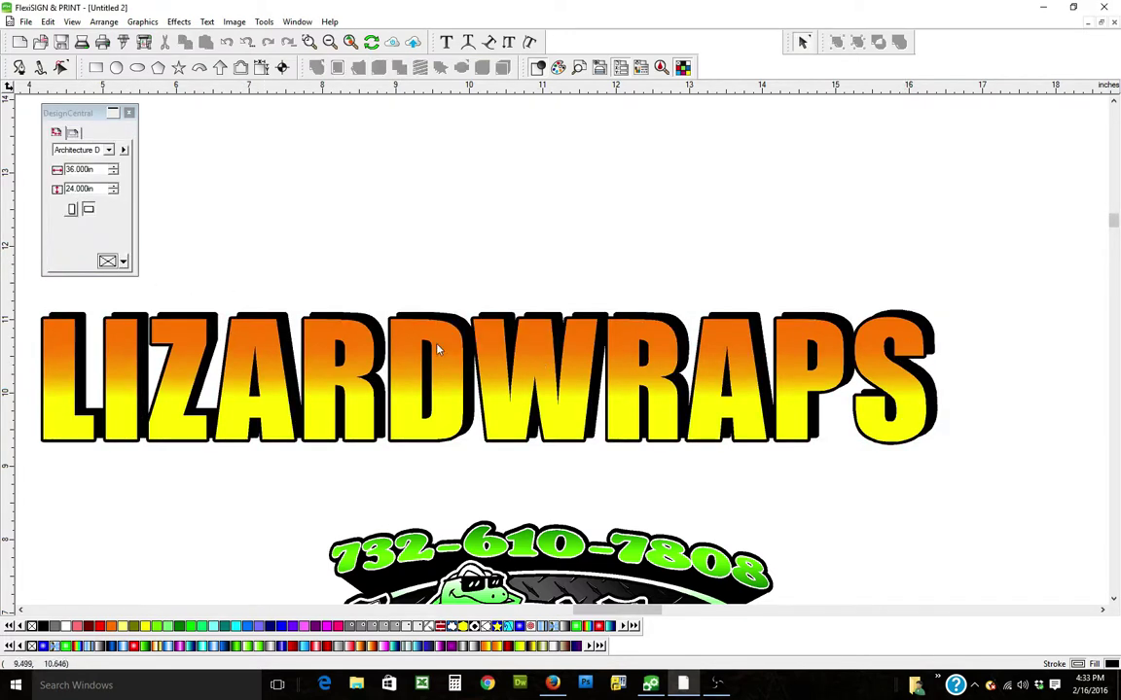
# - Reposition the LIZARDWRAPS lettering slightly on the page
pyautogui.click(665, 375)
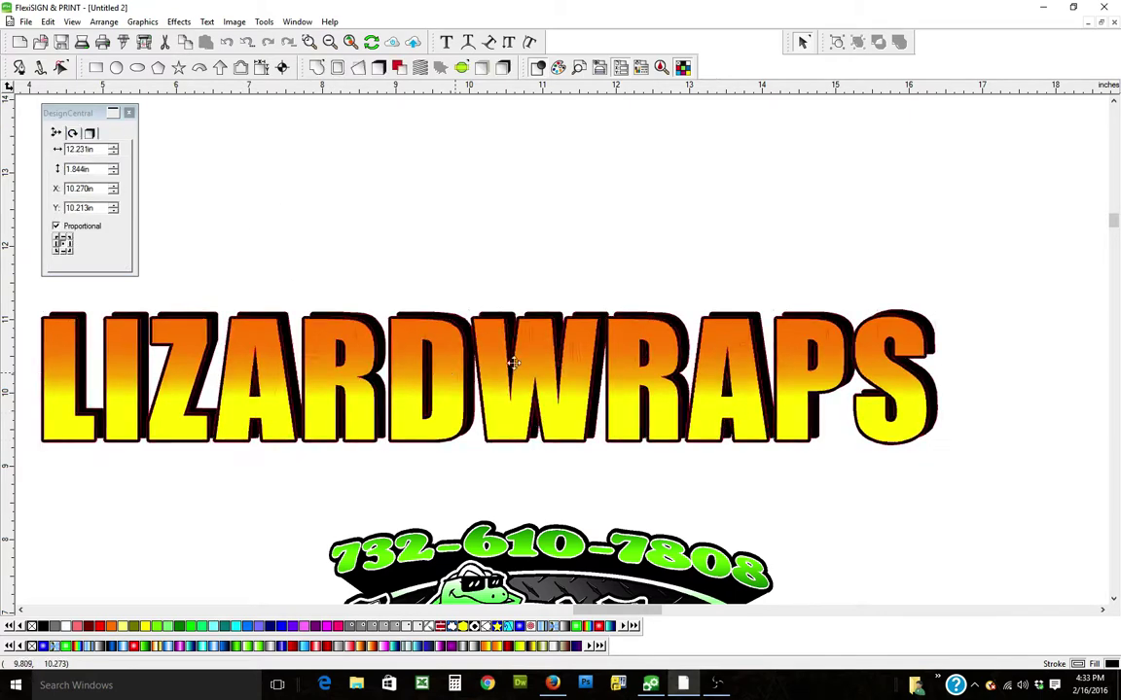
pyautogui.moveTo(520, 362); pyautogui.dragTo(628, 339)
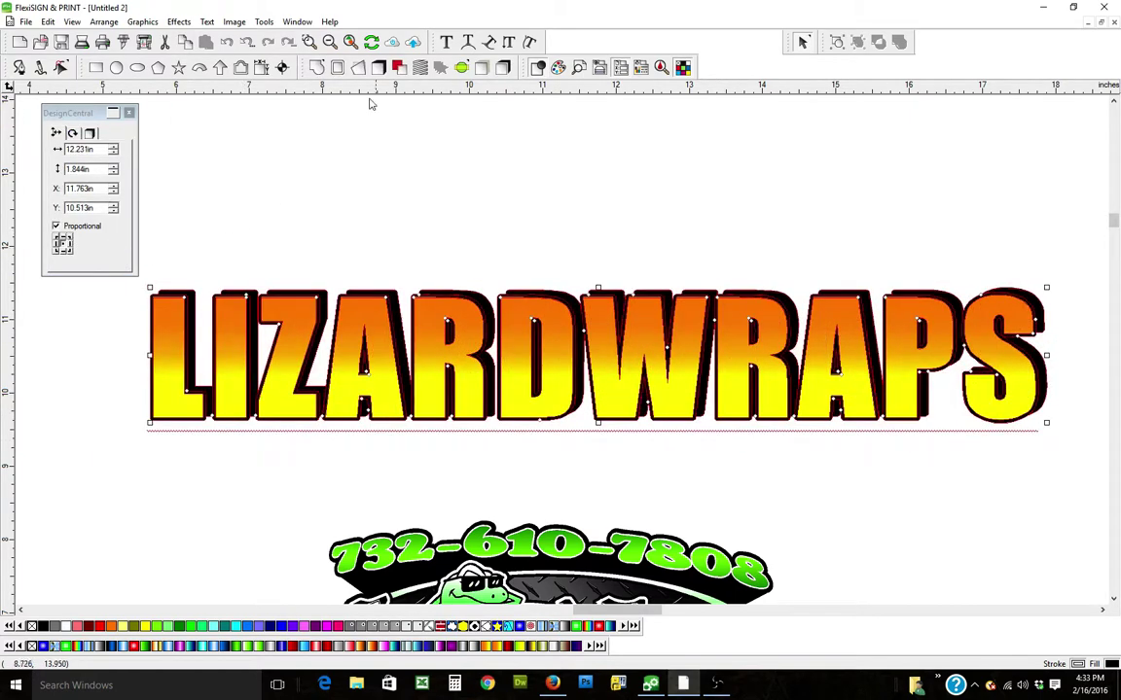
pyautogui.moveTo(471, 345); pyautogui.dragTo(405, 371)
# - Start a contour cut and set its offset to 0.000 in
pyautogui.click(179, 21)
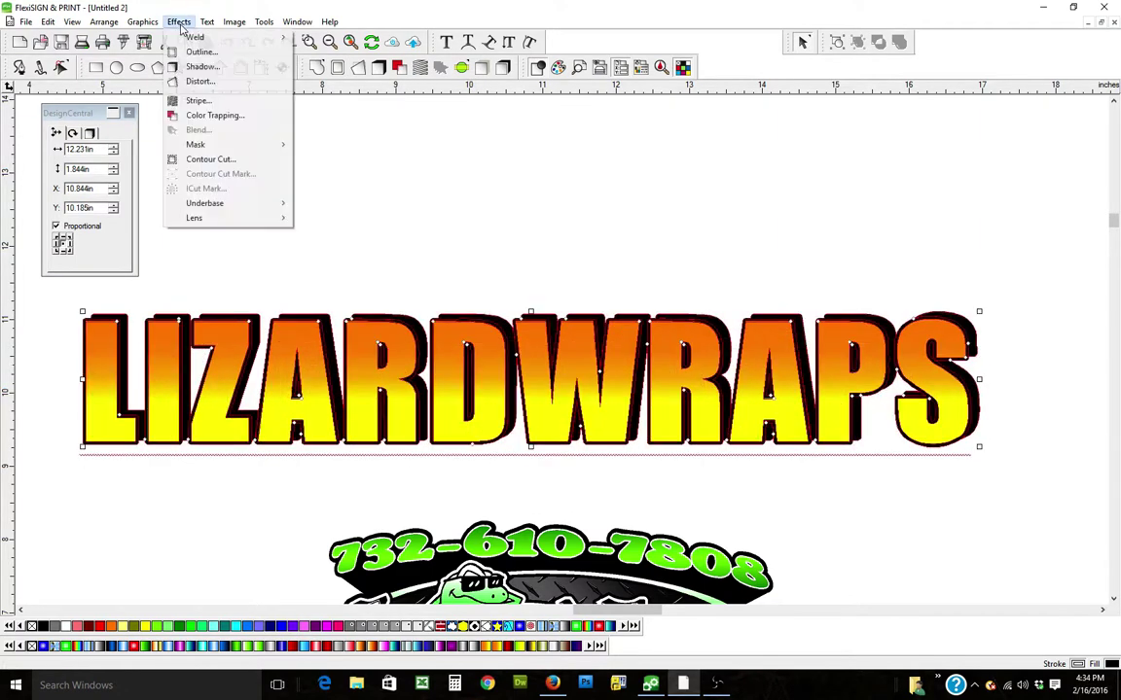
pyautogui.click(210, 159)
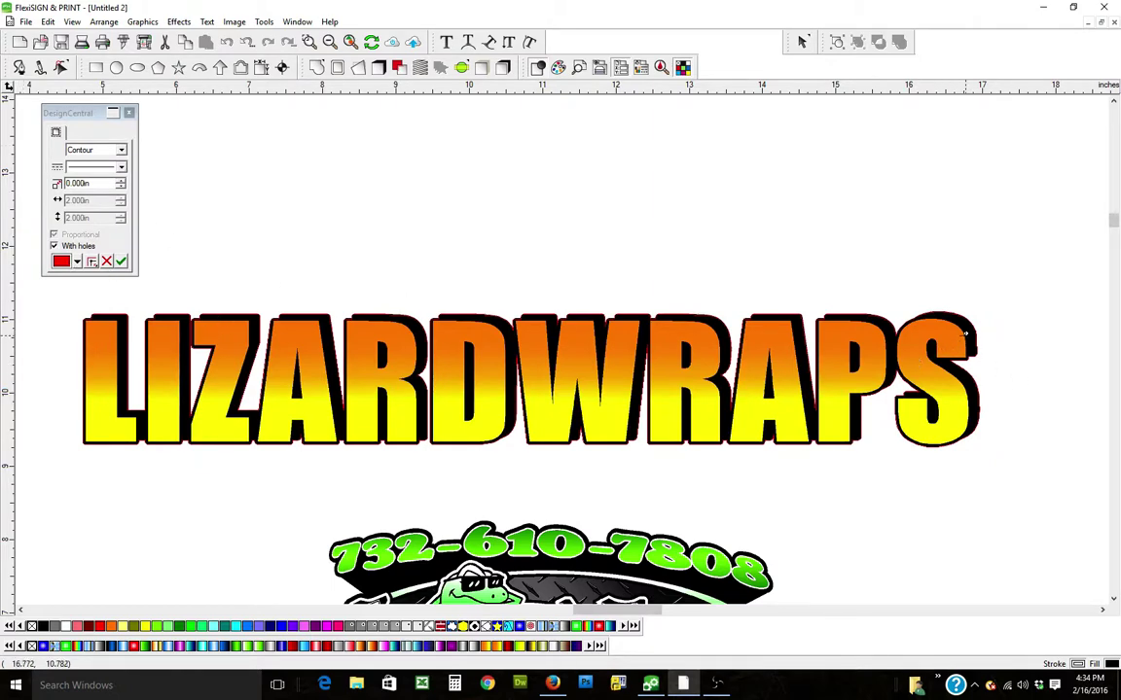
pyautogui.moveTo(868, 305); pyautogui.dragTo(964, 334)
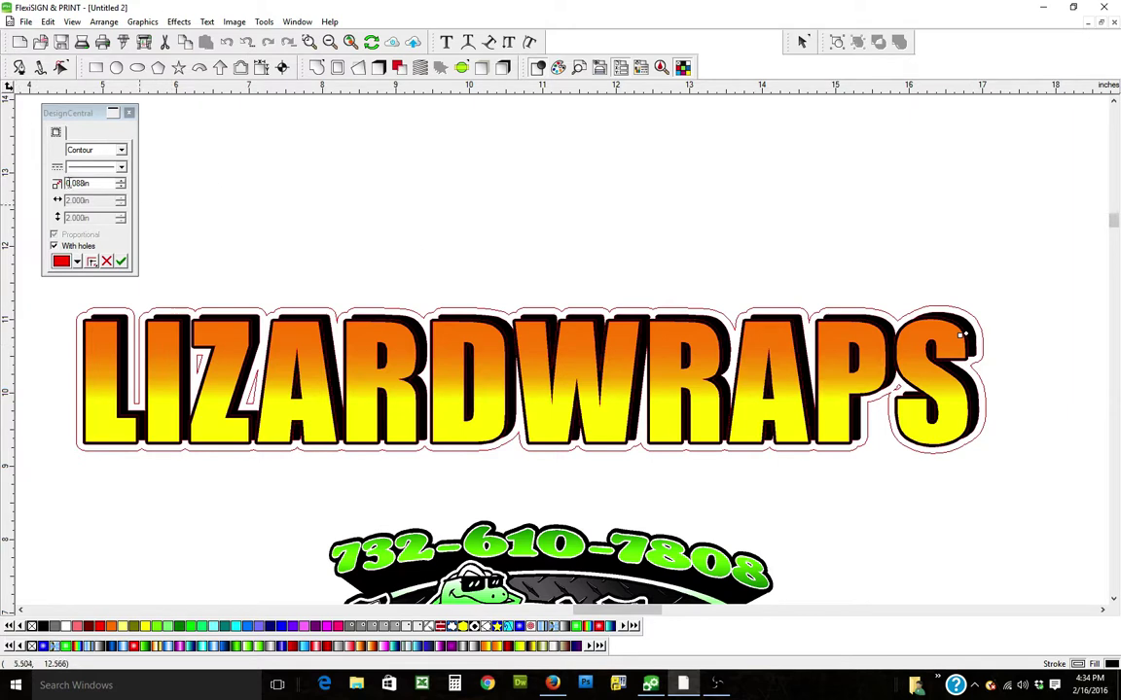
pyautogui.moveTo(94, 185); pyautogui.dragTo(16, 192)
pyautogui.write('0')
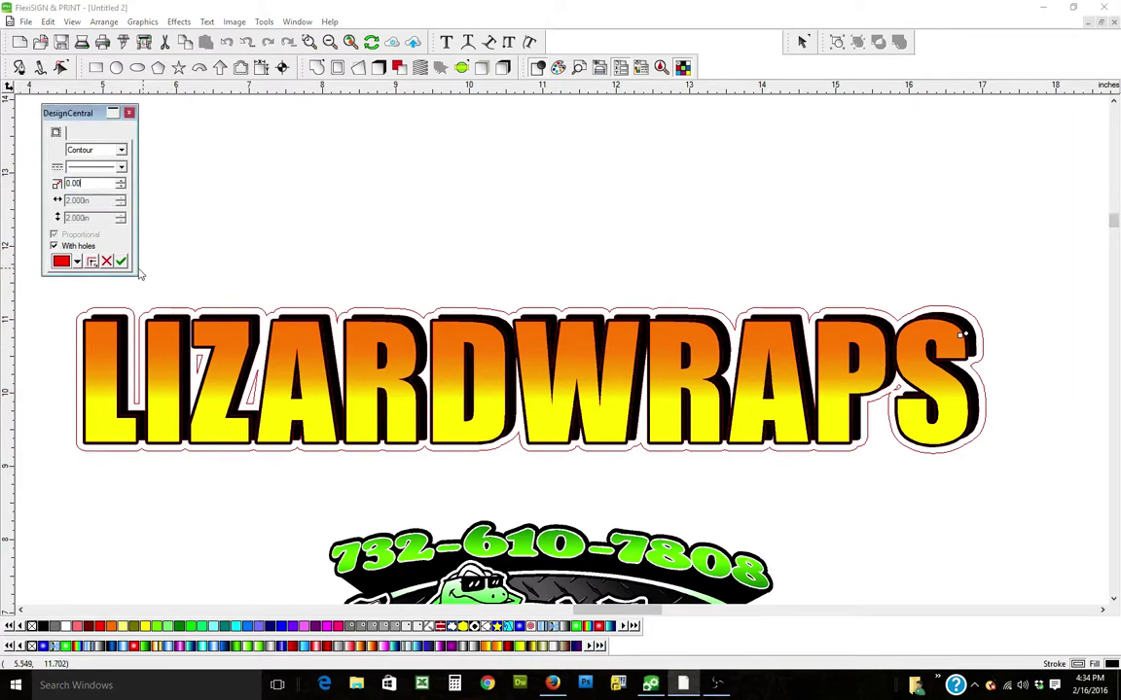
pyautogui.write('.00')
pyautogui.press('Return')
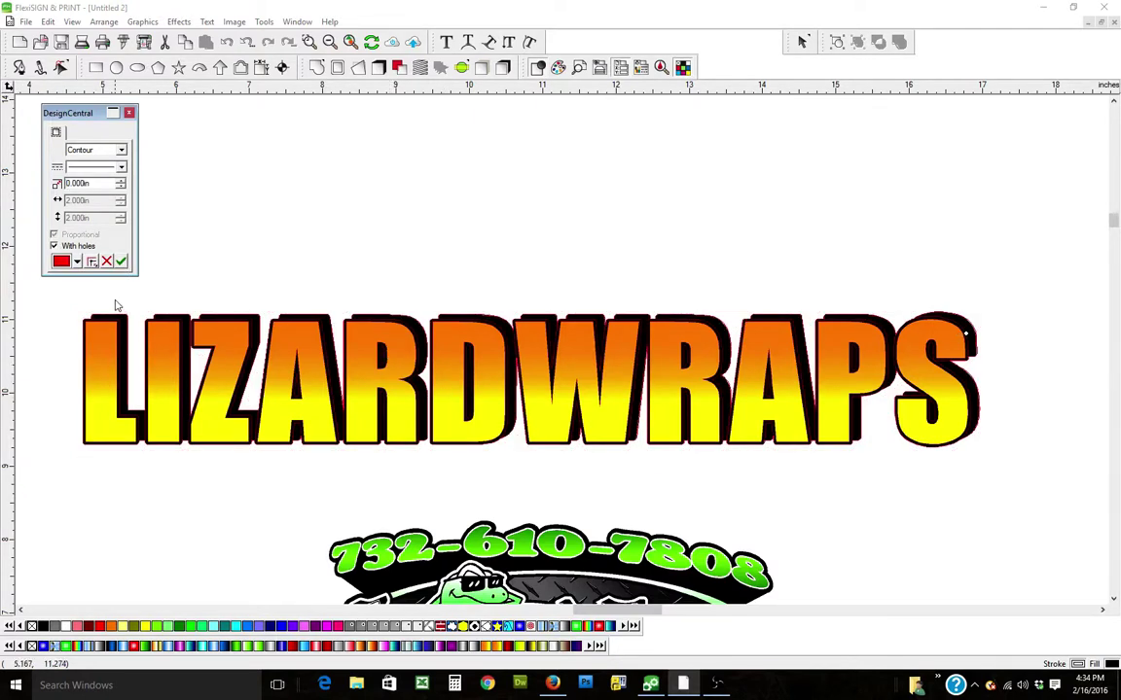
# - Apply the zero-offset contour cut and zoom in on the L's top-left corner
pyautogui.click(395, 275)
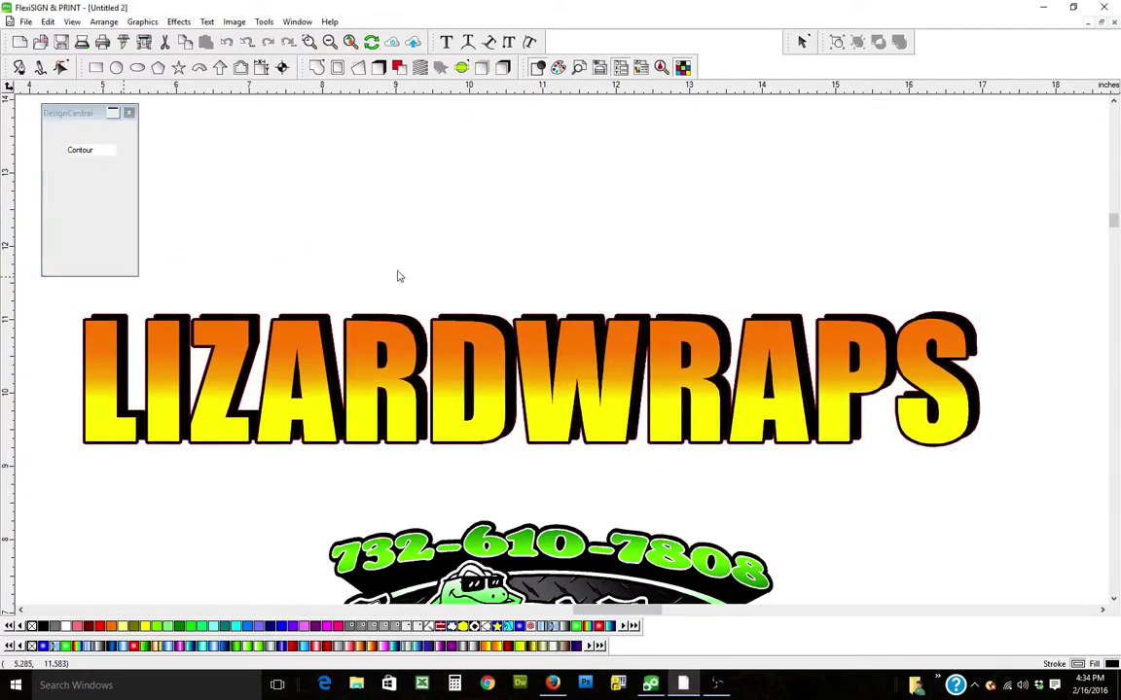
pyautogui.click(308, 42)
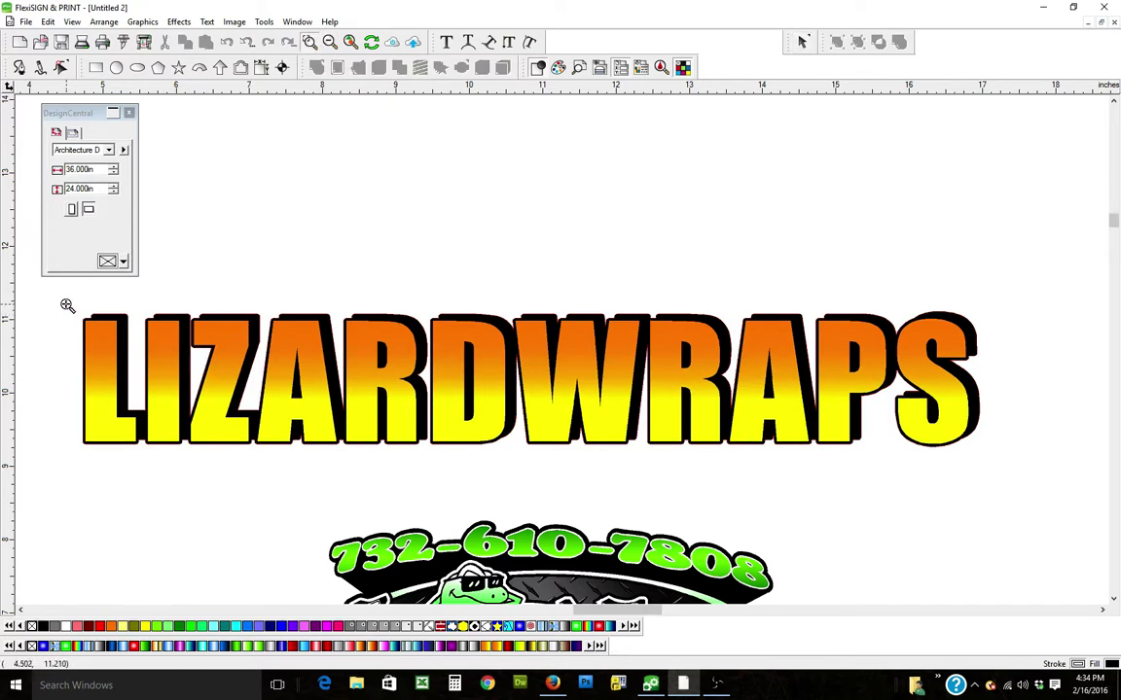
pyautogui.moveTo(67, 306); pyautogui.dragTo(128, 327)
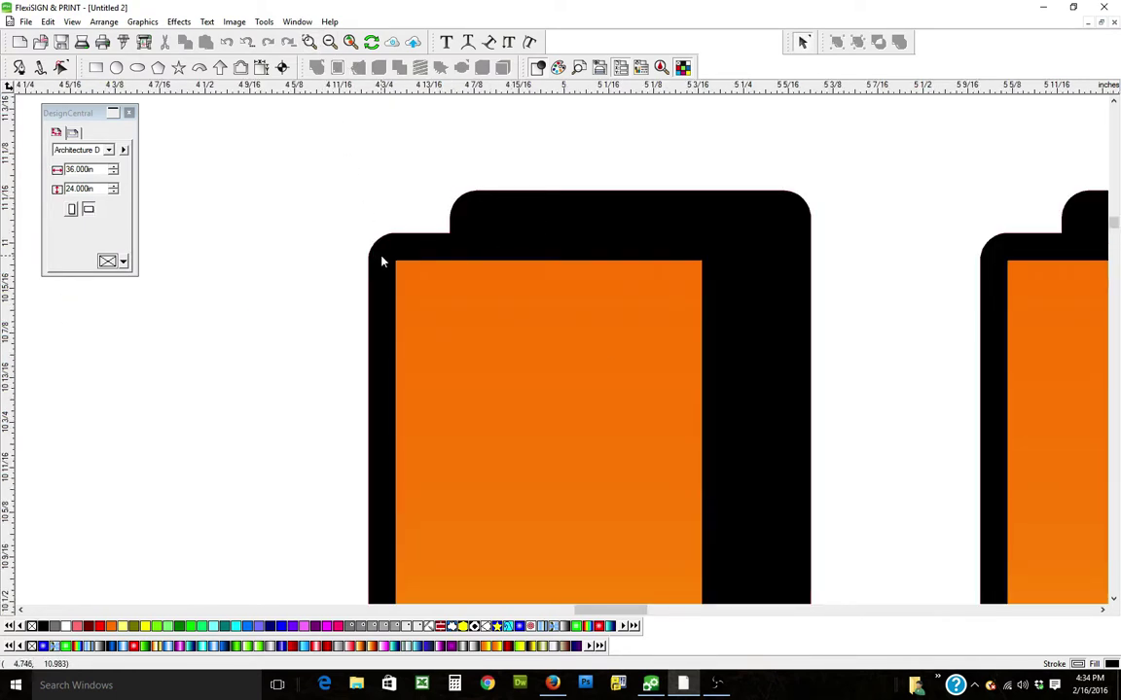
pyautogui.click(308, 42)
pyautogui.moveTo(362, 236); pyautogui.dragTo(326, 210)
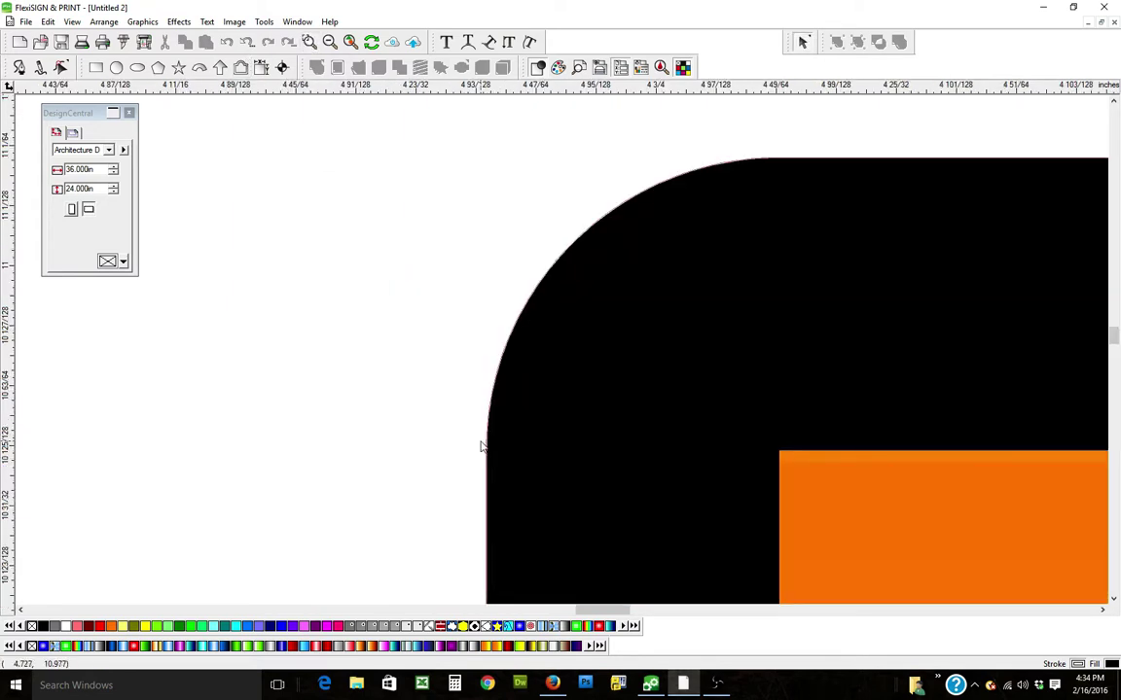
# - Zoom back out, close the settings panel and zoom onto the LIZARDWRAPS lettering
pyautogui.click(329, 43)
pyautogui.click(330, 43)
pyautogui.click(329, 43)
pyautogui.click(330, 43)
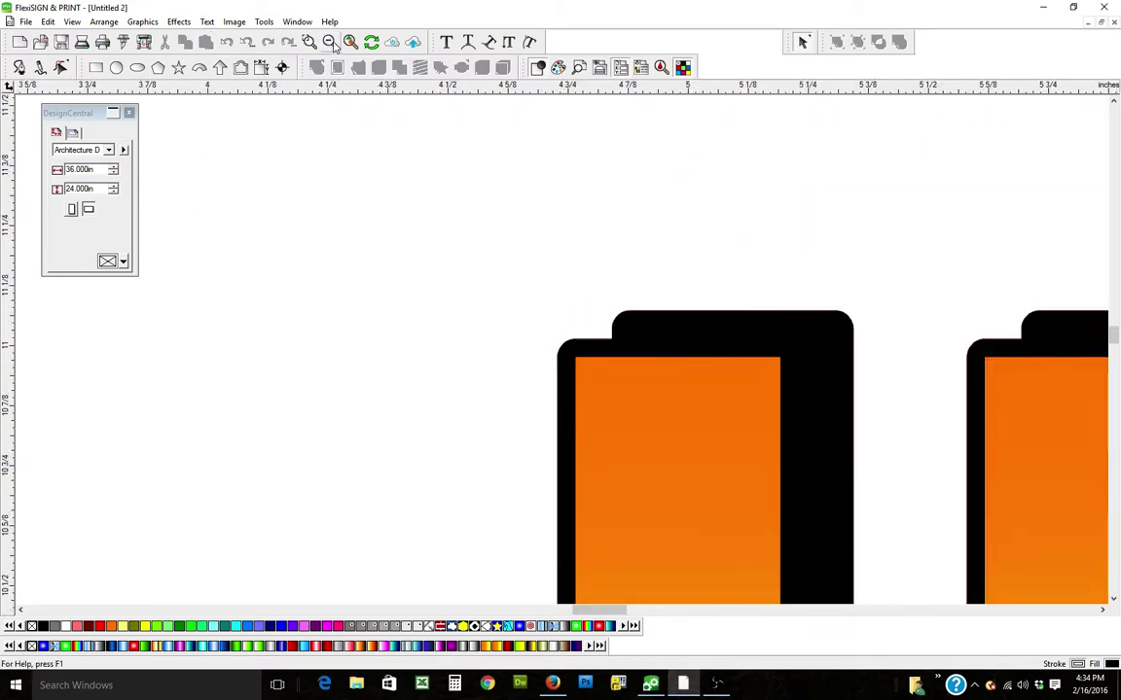
pyautogui.click(330, 43)
pyautogui.click(329, 43)
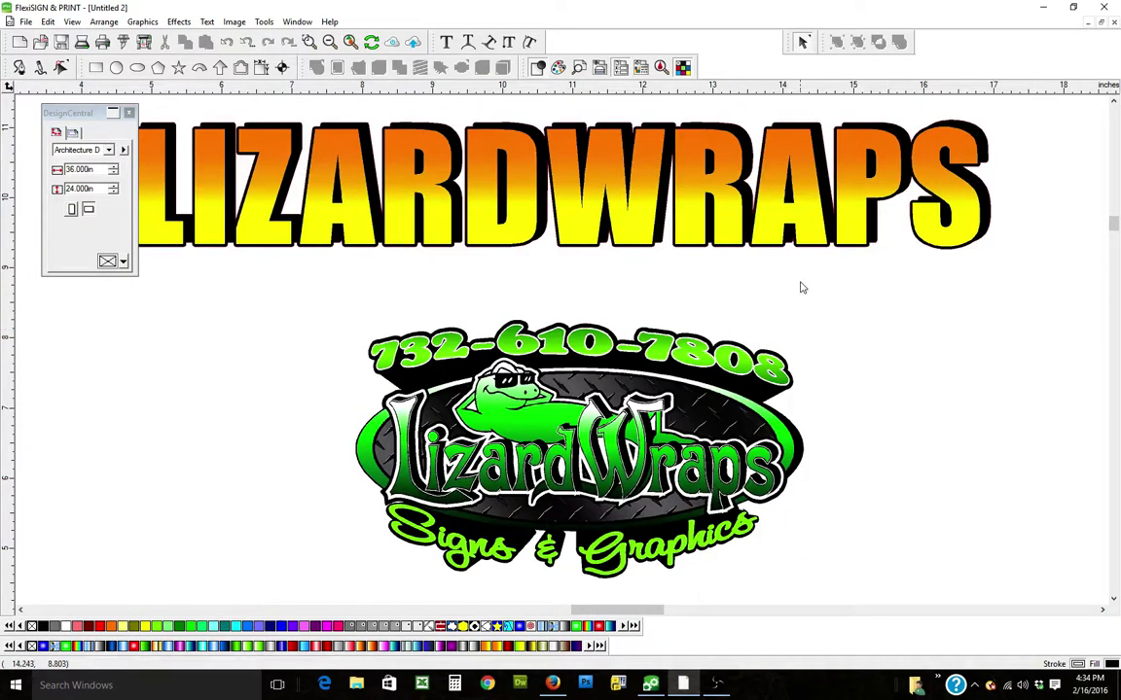
pyautogui.click(129, 113)
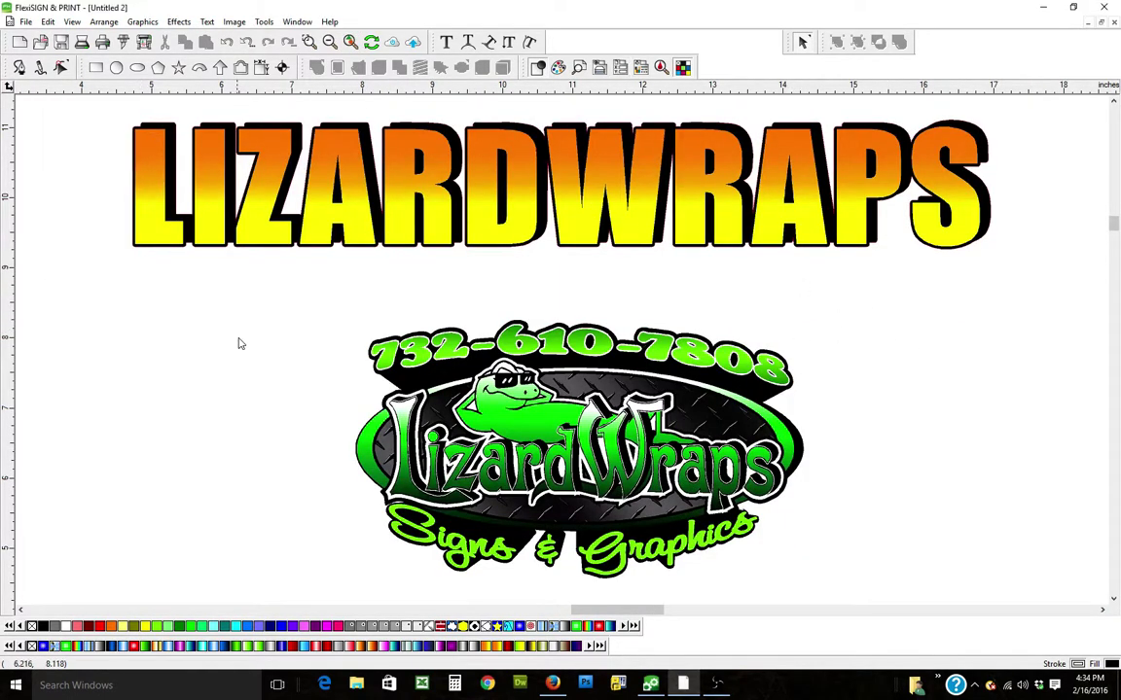
pyautogui.click(309, 42)
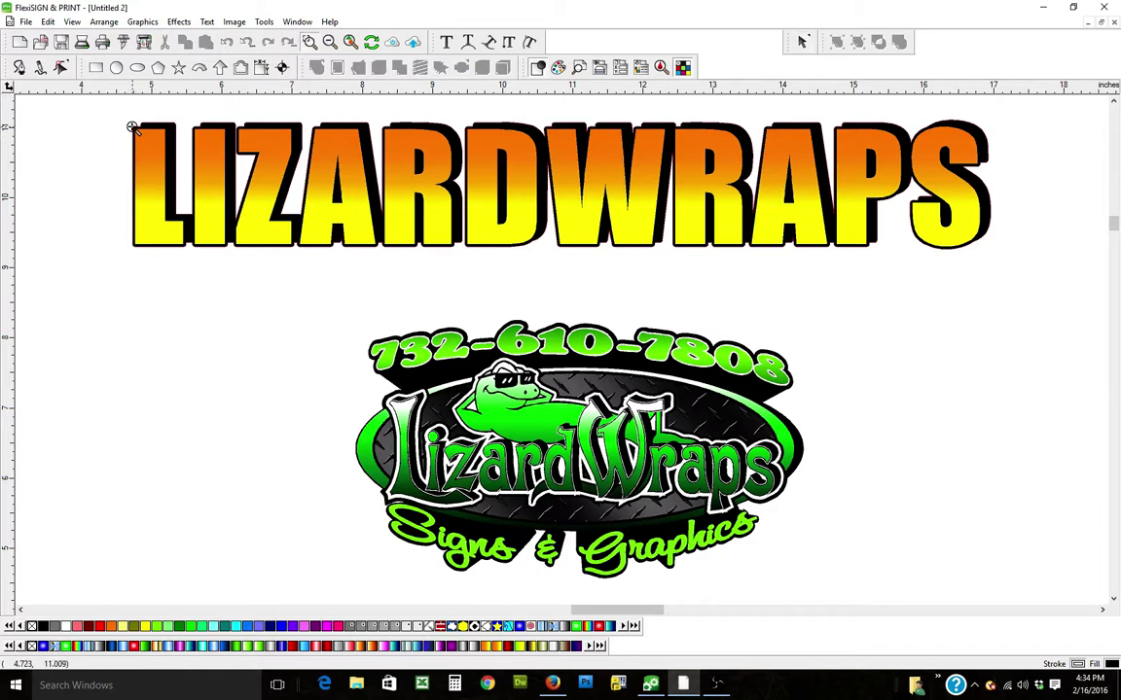
pyautogui.moveTo(116, 118); pyautogui.dragTo(999, 211)
# - Nudge the lettering up and right, then clear its existing contour cut
pyautogui.click(405, 324)
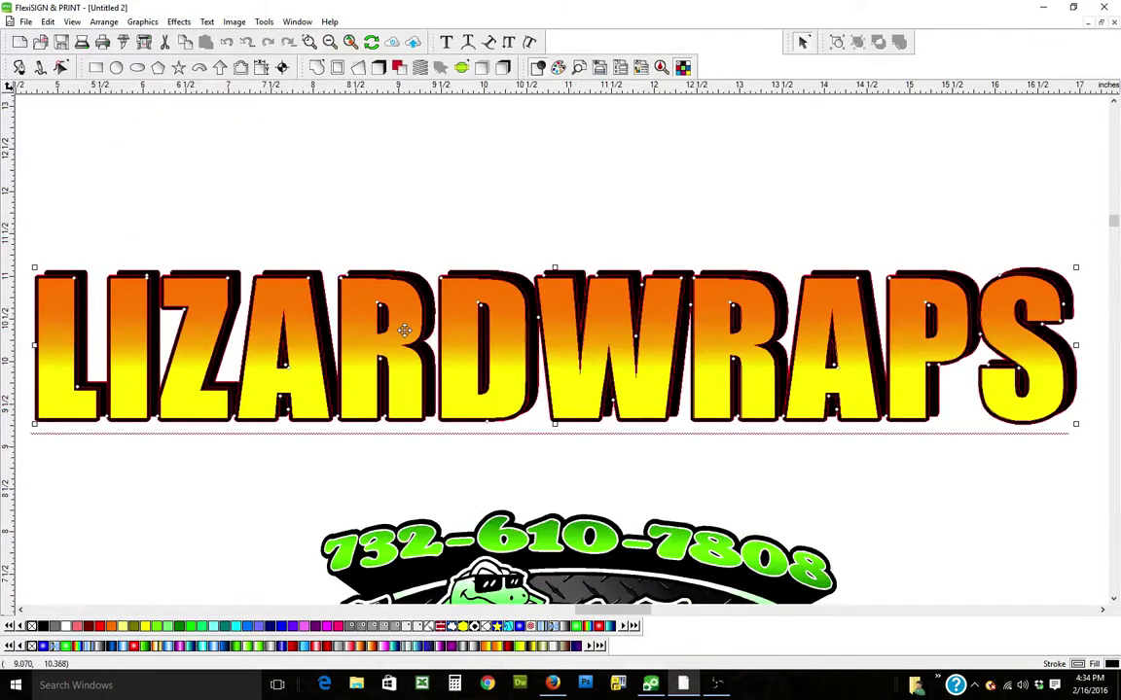
pyautogui.moveTo(404, 325); pyautogui.dragTo(425, 295)
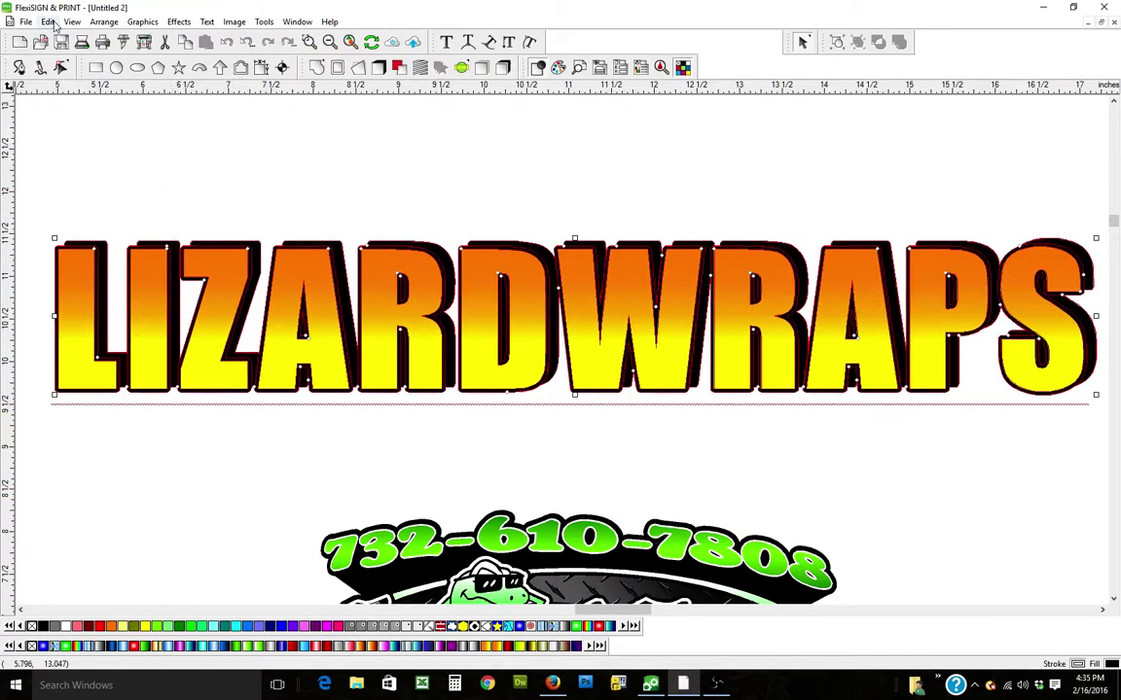
pyautogui.click(47, 23)
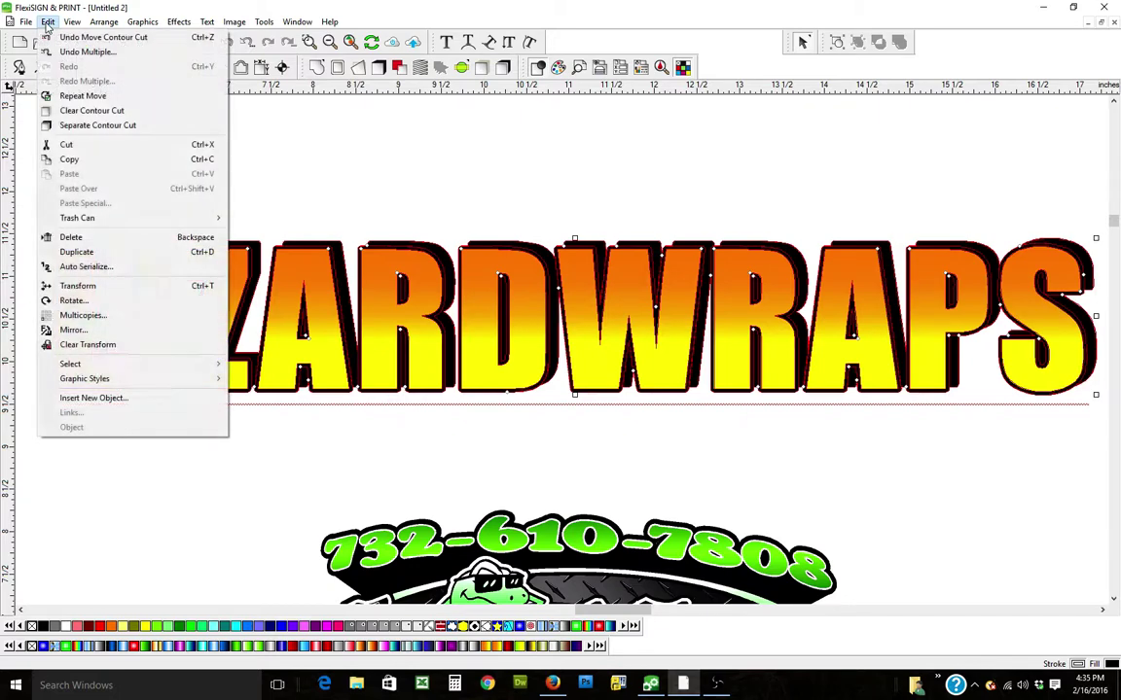
pyautogui.click(71, 112)
pyautogui.moveTo(346, 188); pyautogui.dragTo(326, 357)
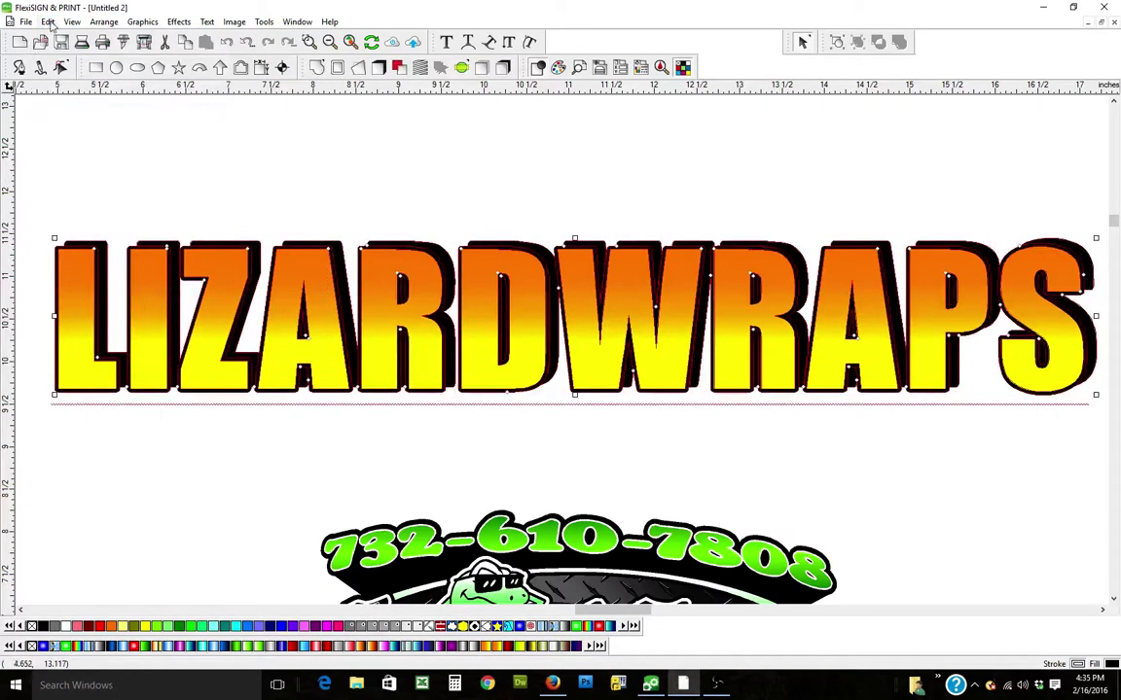
# - Apply a new contour cut inset at -0.010 in
pyautogui.click(178, 21)
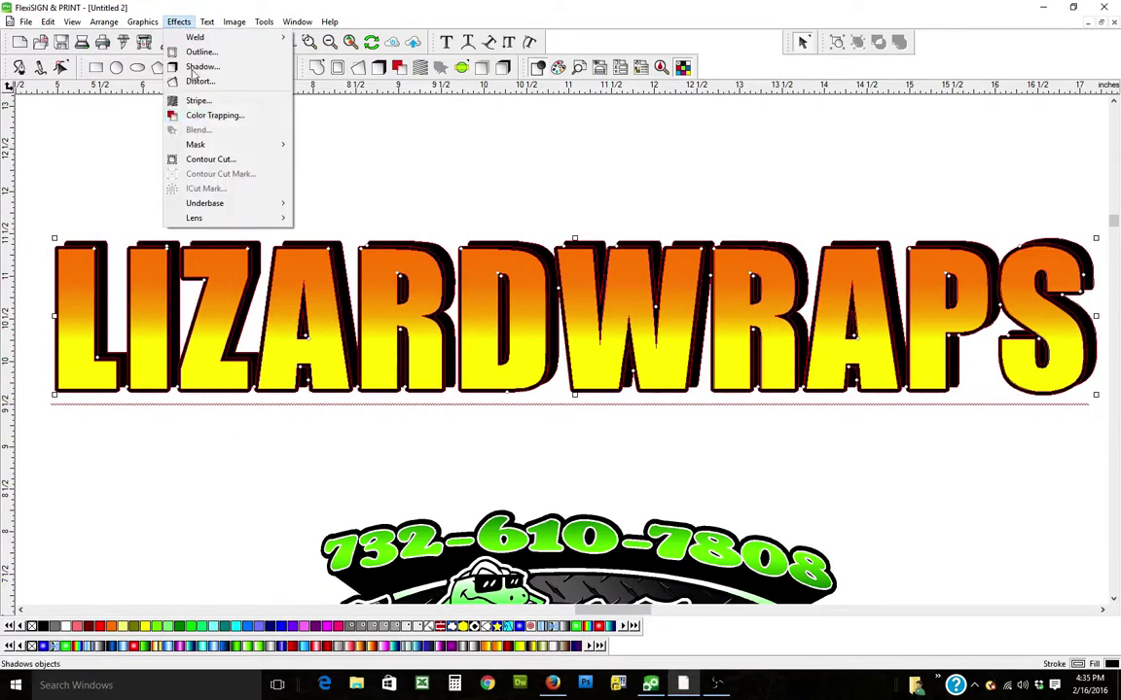
pyautogui.click(212, 158)
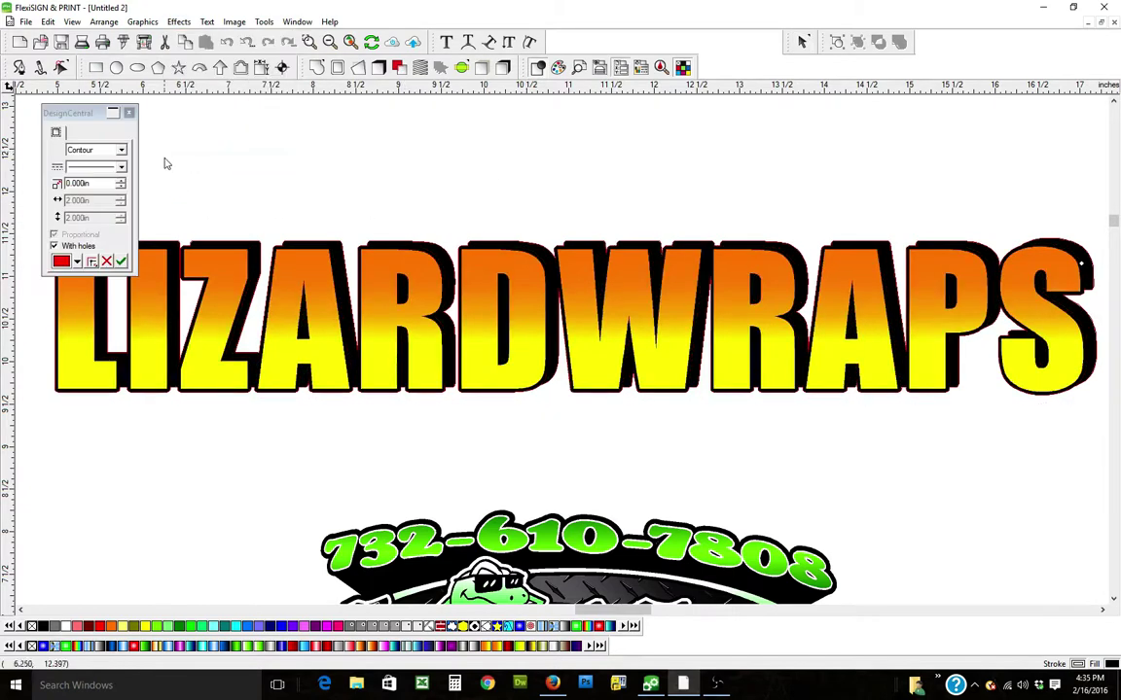
pyautogui.click(120, 187)
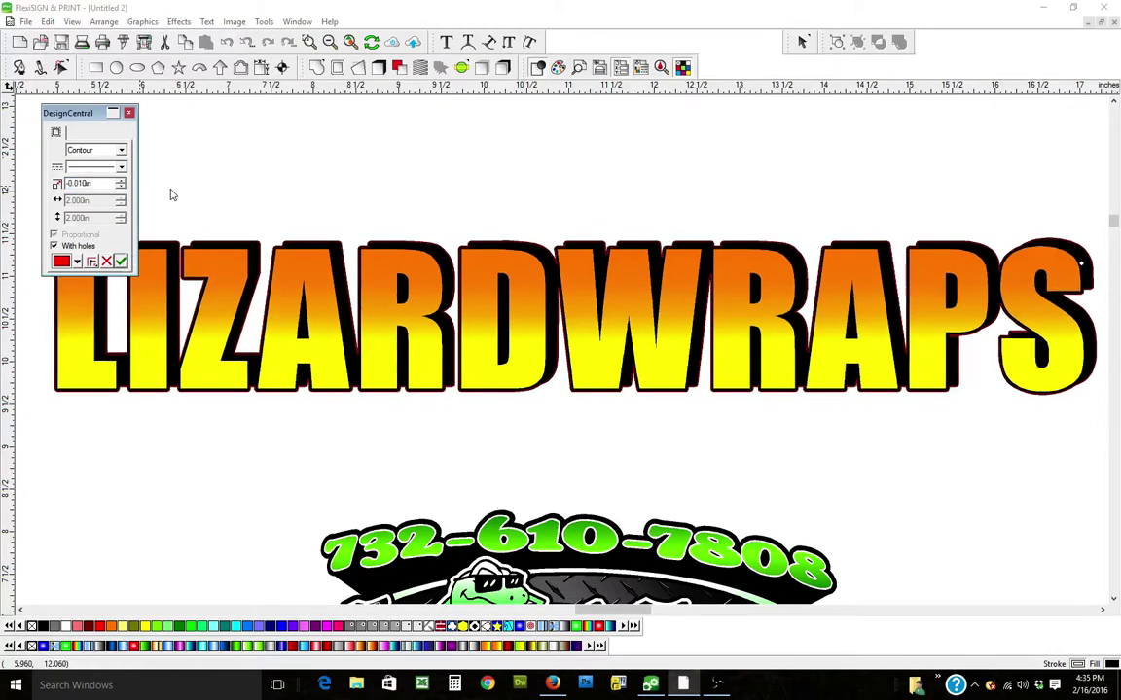
pyautogui.click(122, 263)
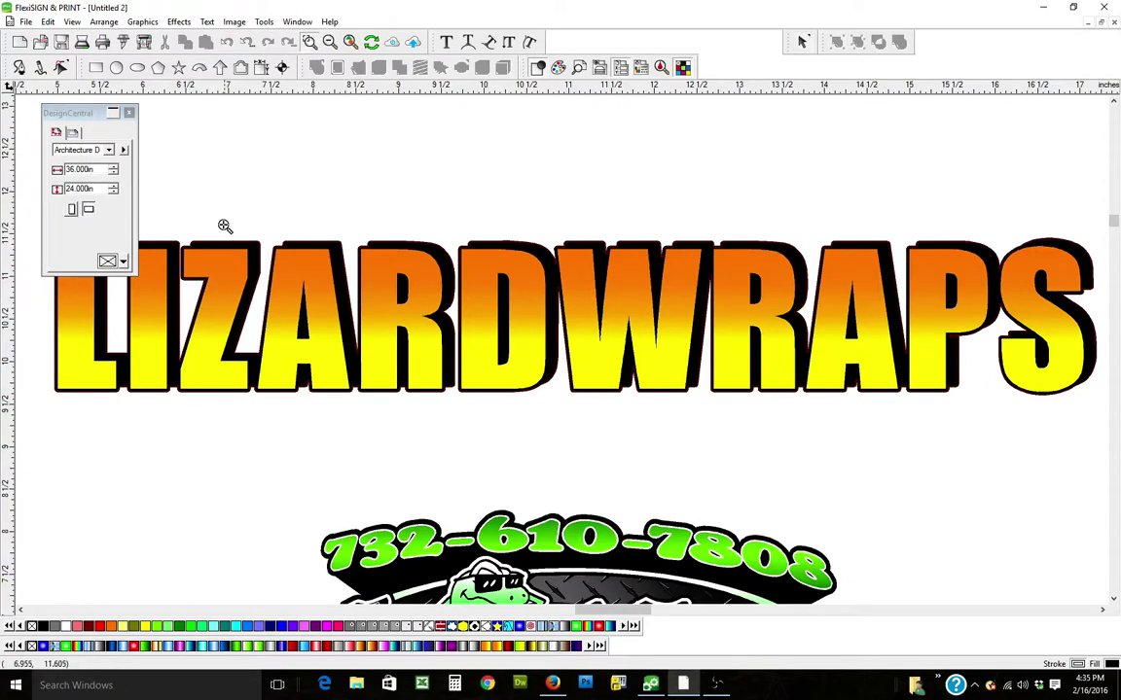
# - Undo the contour cut on the shadow and deselect the shape
pyautogui.moveTo(222, 225); pyautogui.dragTo(306, 282)
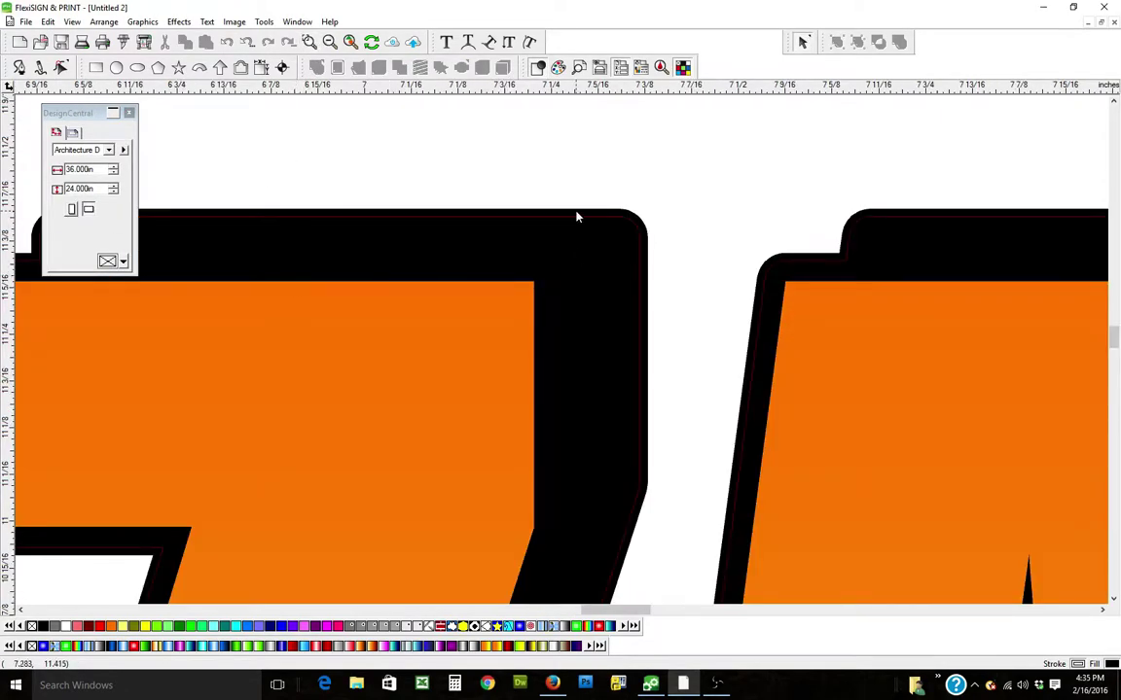
pyautogui.click(47, 21)
pyautogui.click(97, 37)
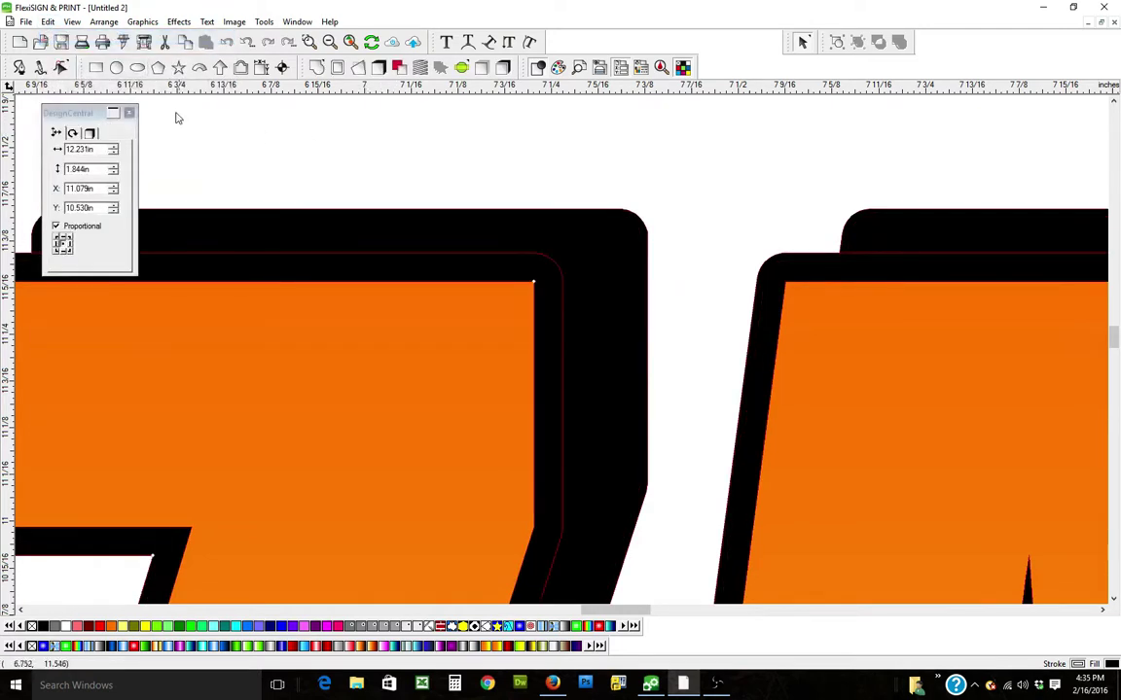
pyautogui.click(114, 111)
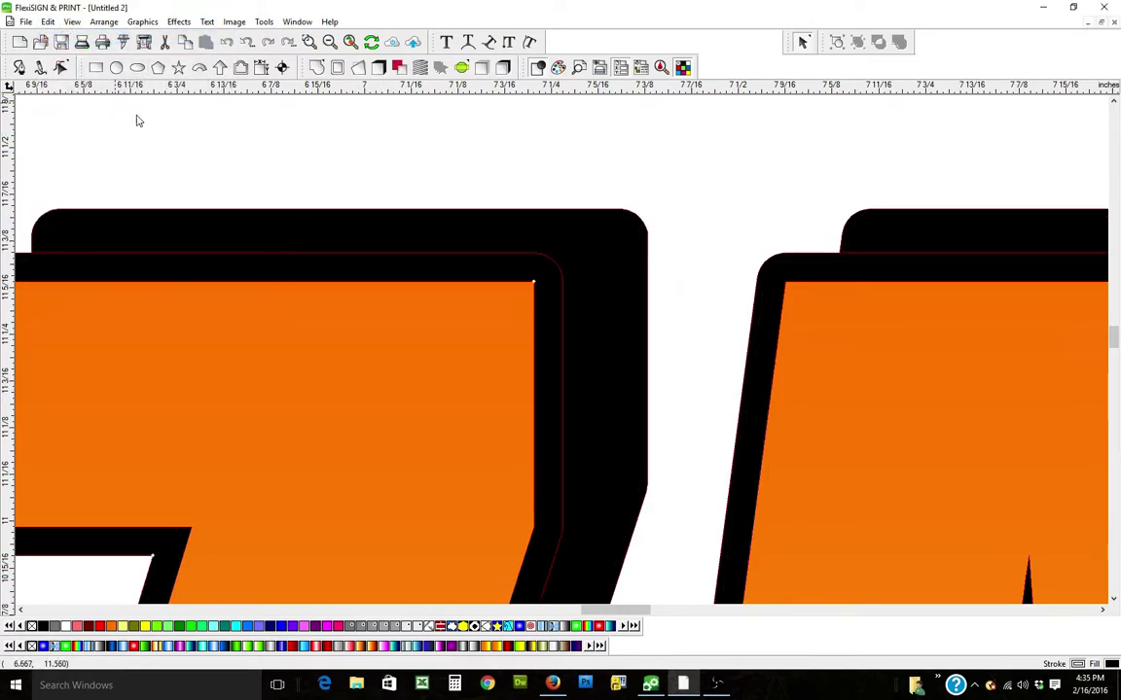
pyautogui.click(162, 107)
# - Move the LIZARDWRAPS lettering up and left above the green logo
pyautogui.click(309, 42)
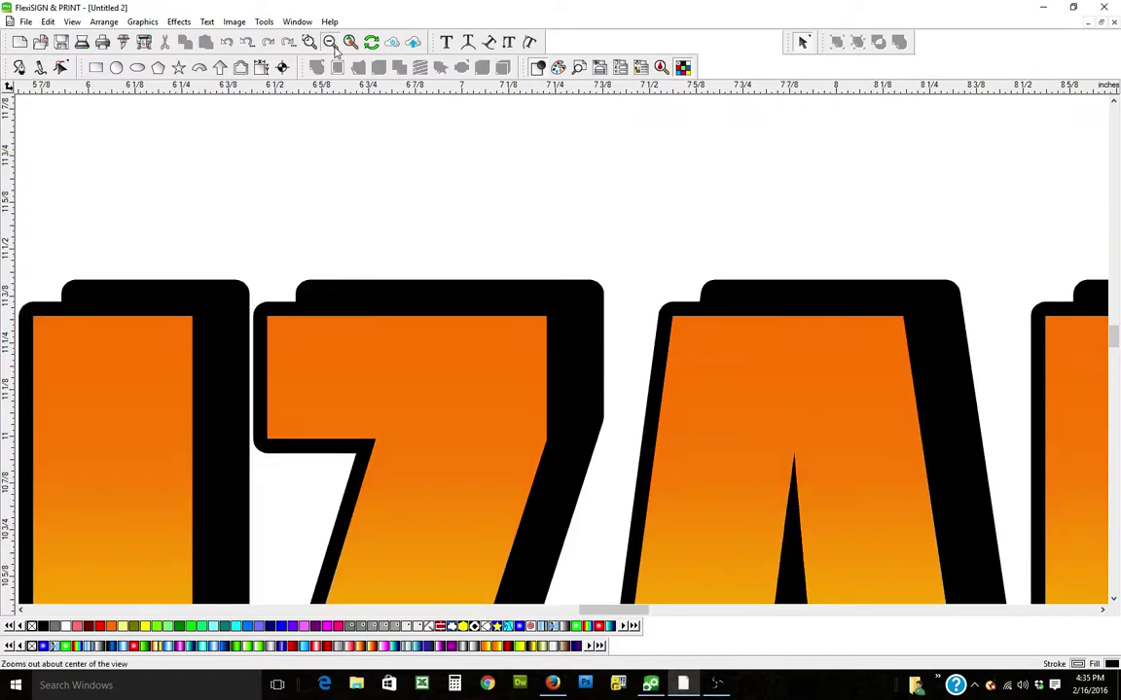
pyautogui.click(308, 42)
pyautogui.click(343, 352)
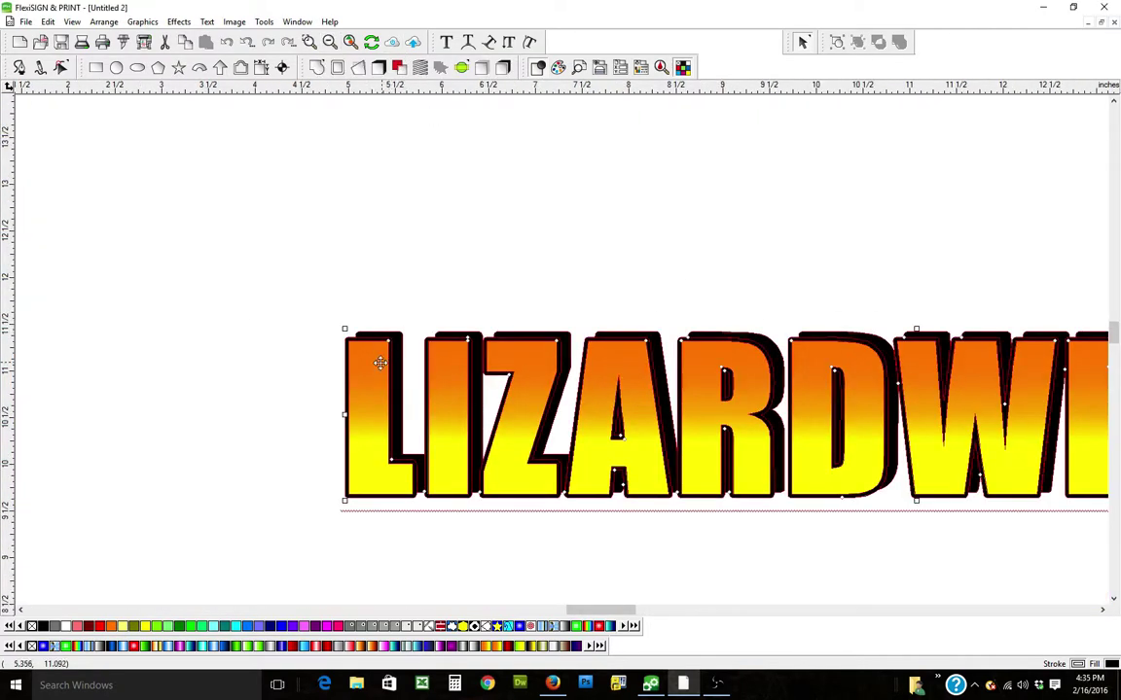
pyautogui.moveTo(343, 352); pyautogui.dragTo(186, 286)
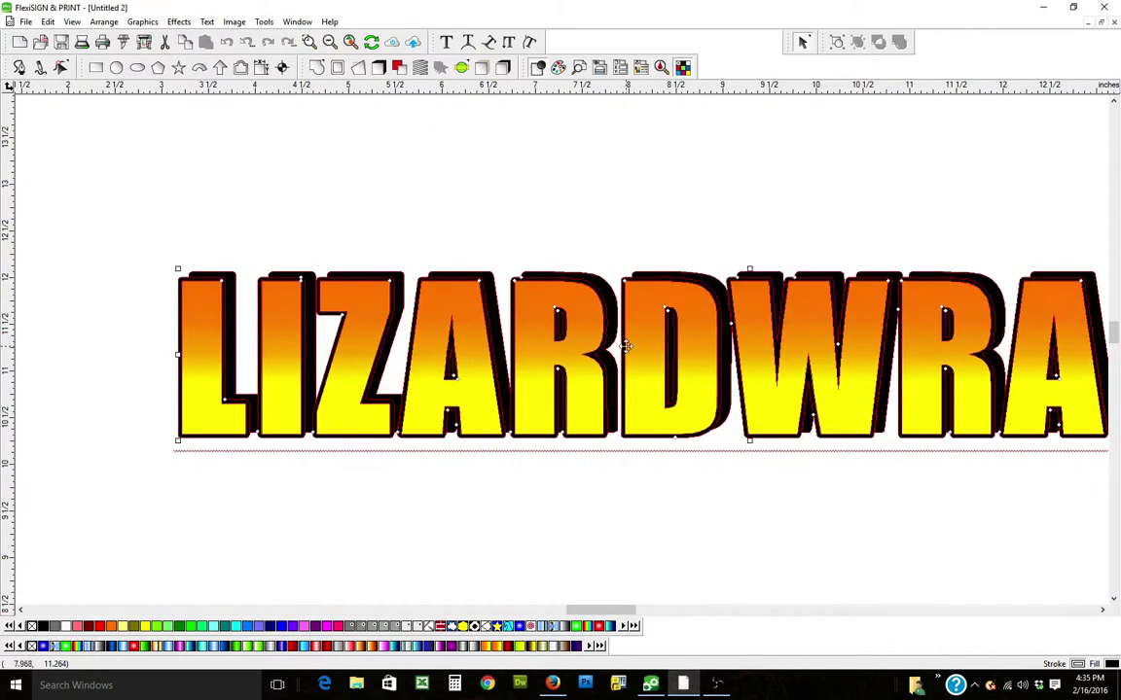
pyautogui.moveTo(550, 309); pyautogui.dragTo(428, 310)
pyautogui.click(308, 41)
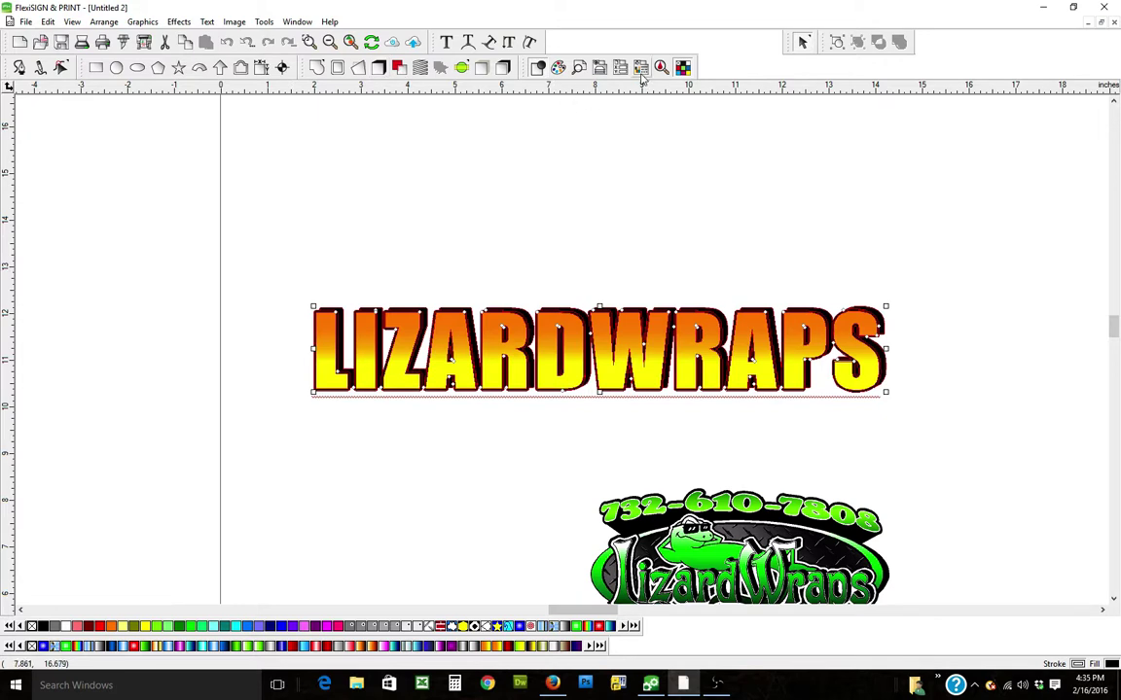
# - Resize the lettering to 3 in tall and 36 in wide with proportional scaling off
pyautogui.click(557, 67)
pyautogui.click(98, 167)
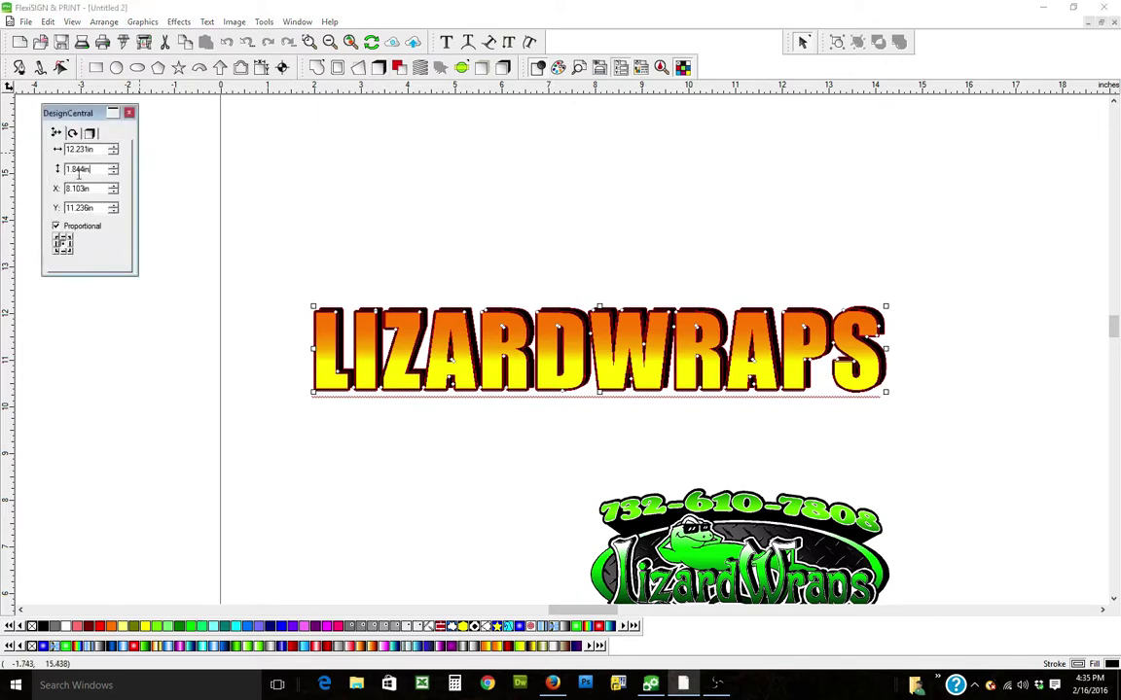
pyautogui.write('3')
pyautogui.click(99, 149)
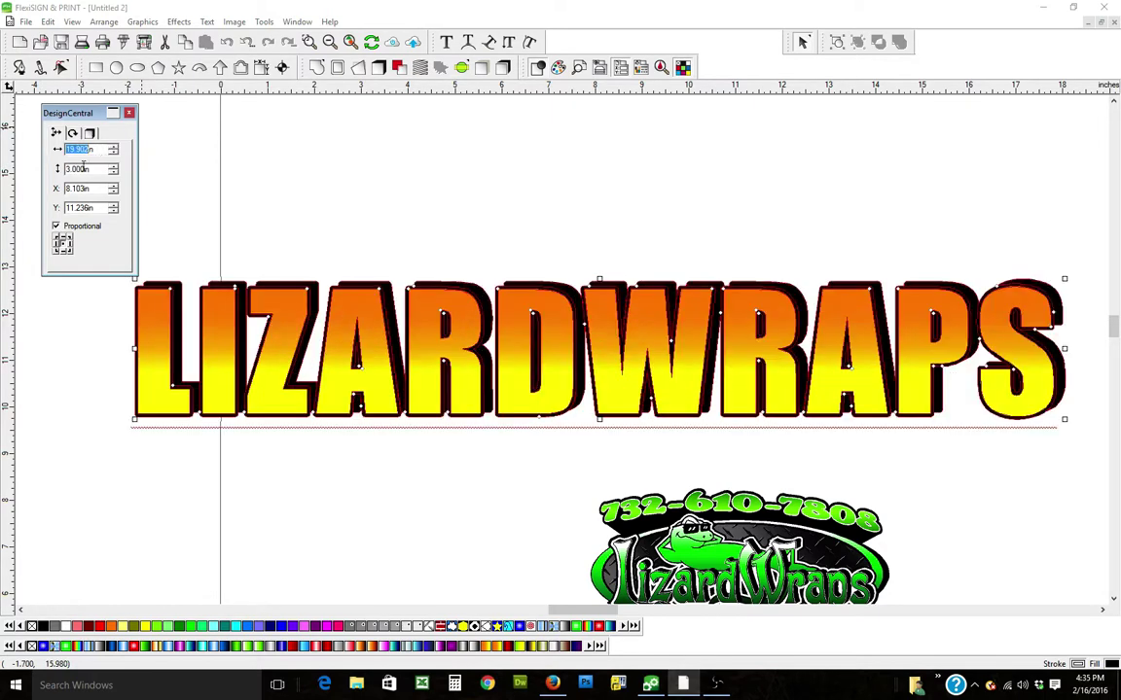
pyautogui.click(56, 226)
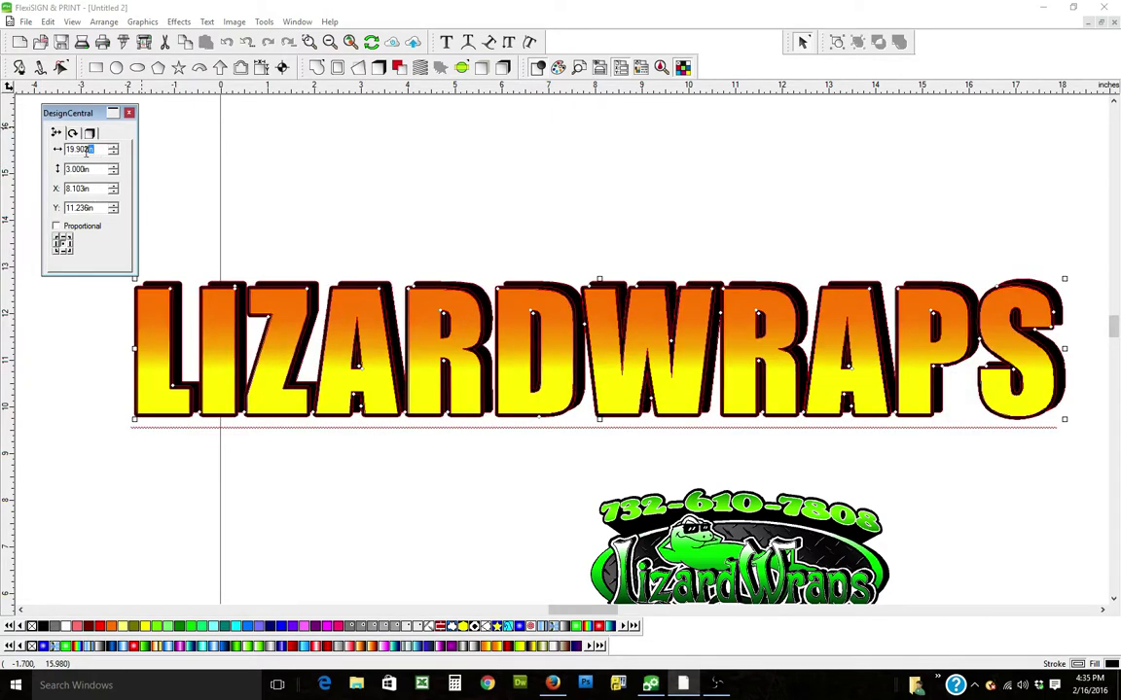
pyautogui.write('36.0')
pyautogui.press('Return')
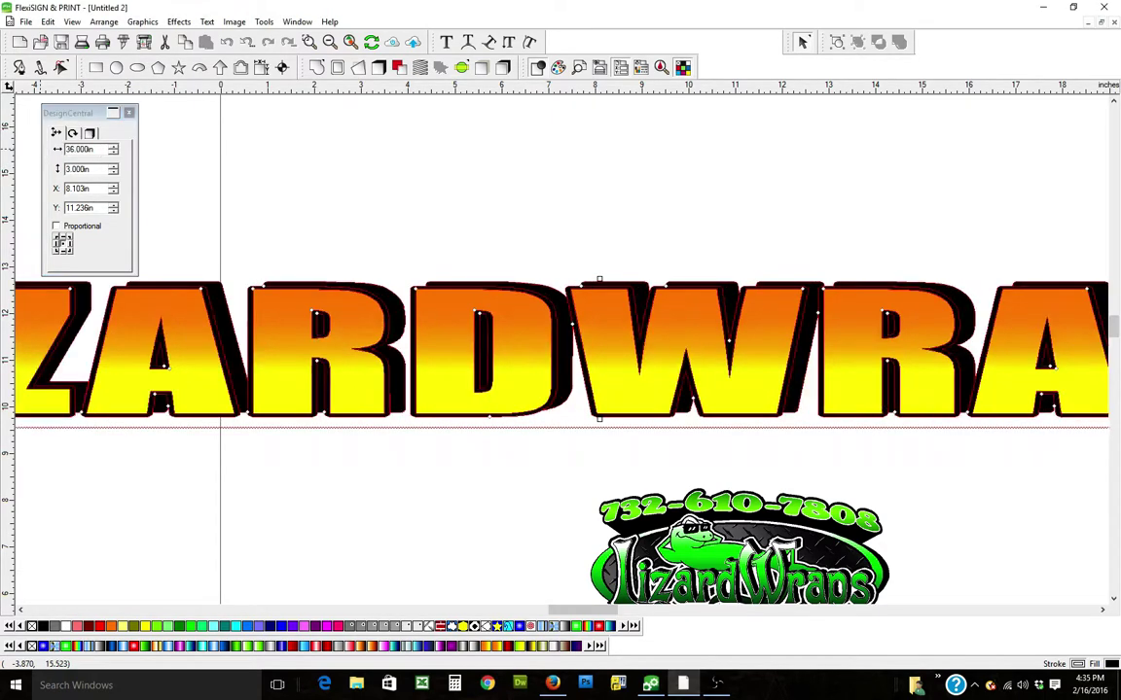
# - Close the properties panel, zoom into the top of the L and select the black outline shape
pyautogui.click(316, 180)
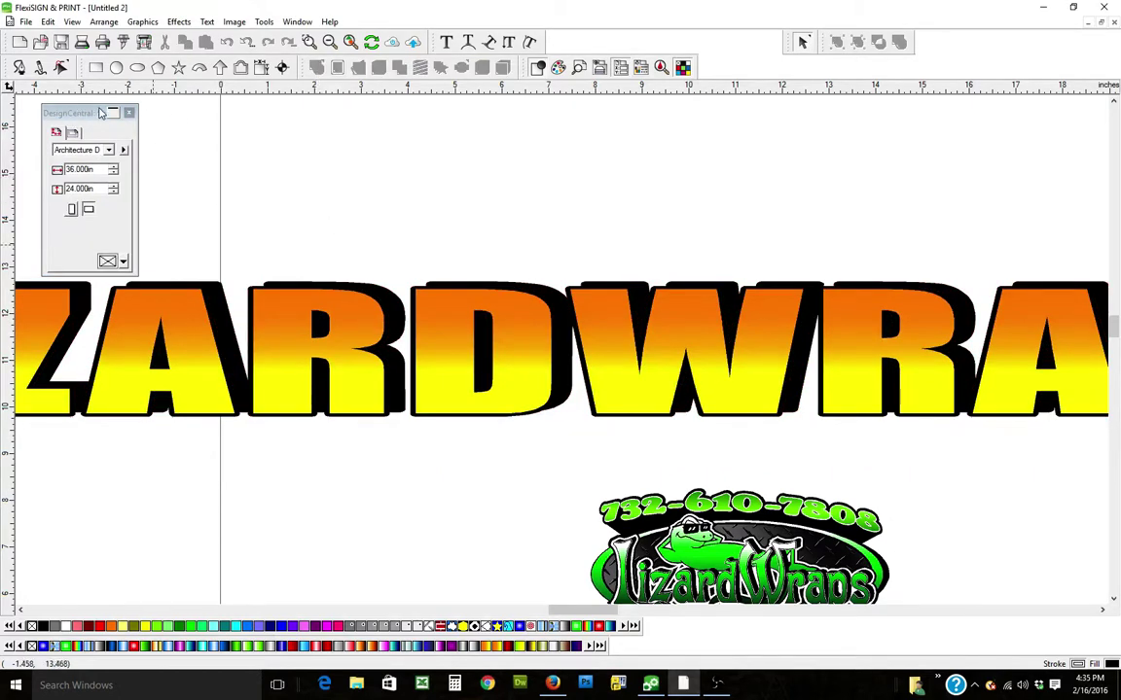
pyautogui.click(128, 113)
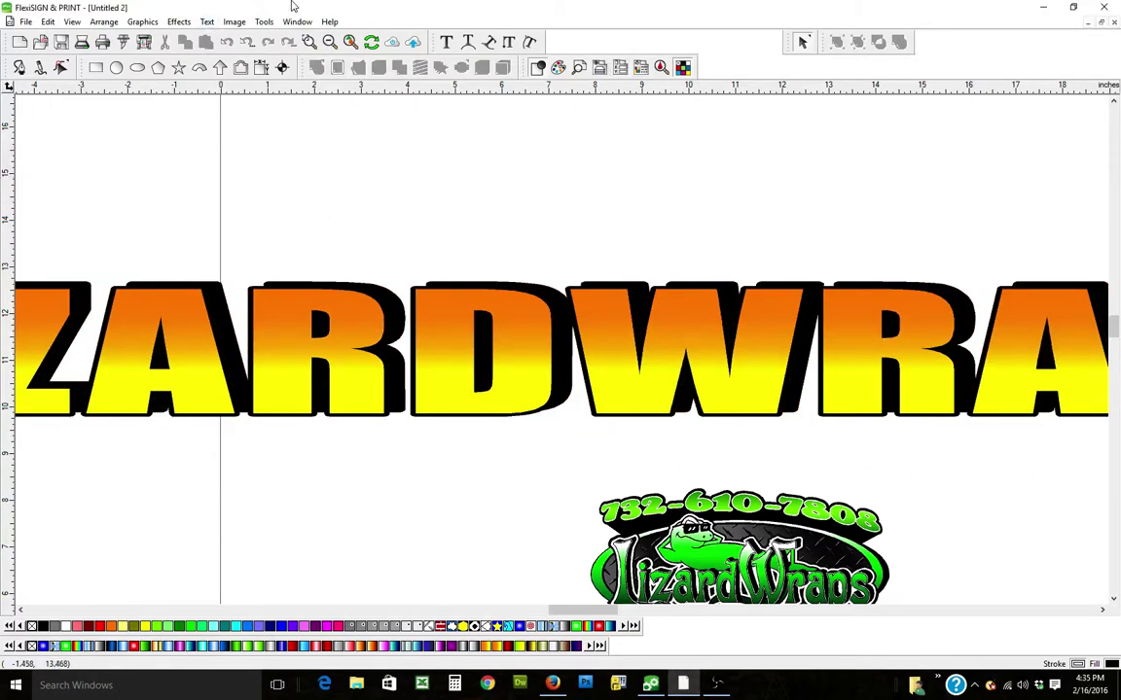
pyautogui.click(329, 41)
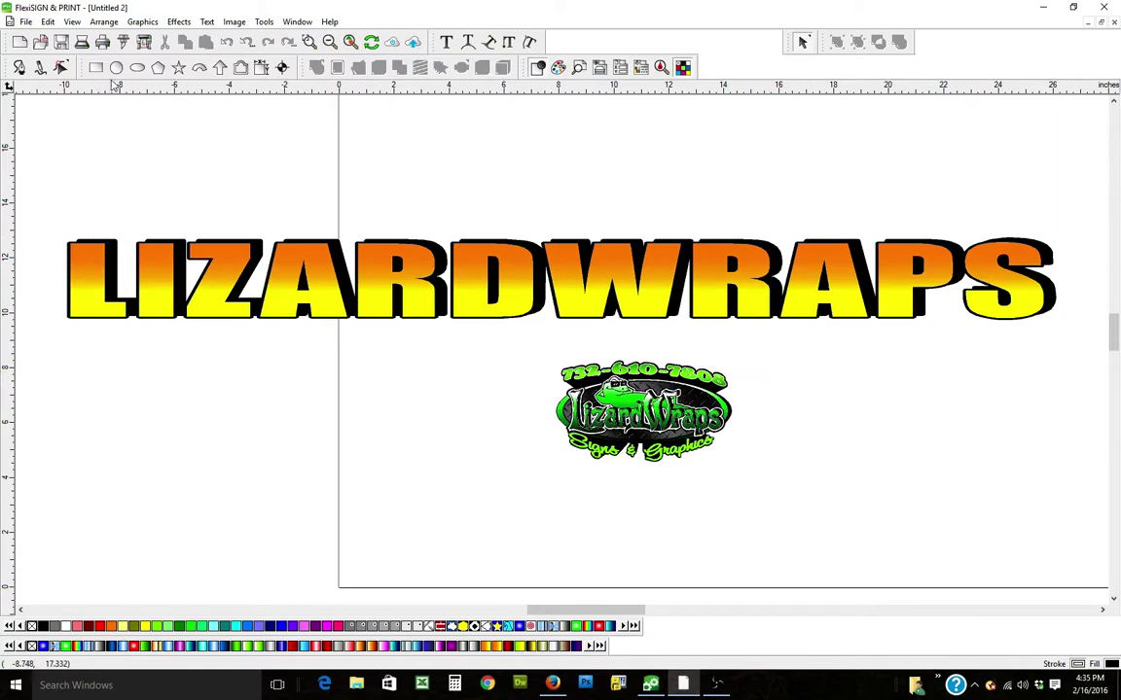
pyautogui.click(309, 42)
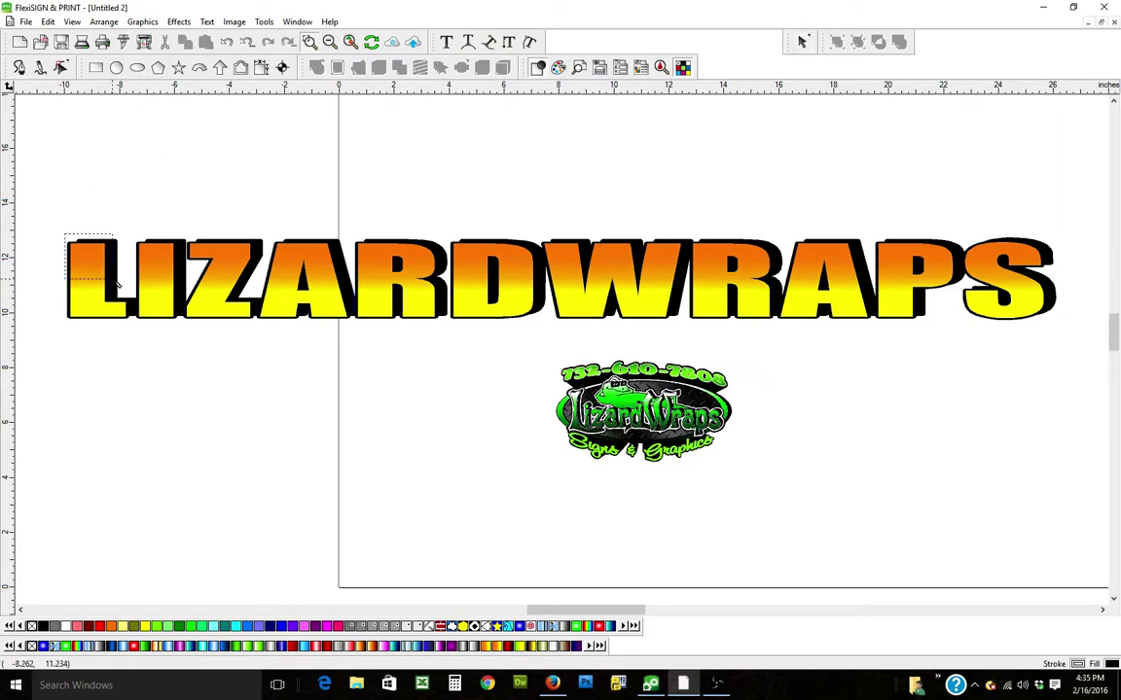
pyautogui.moveTo(68, 229); pyautogui.dragTo(112, 274)
pyautogui.click(574, 178)
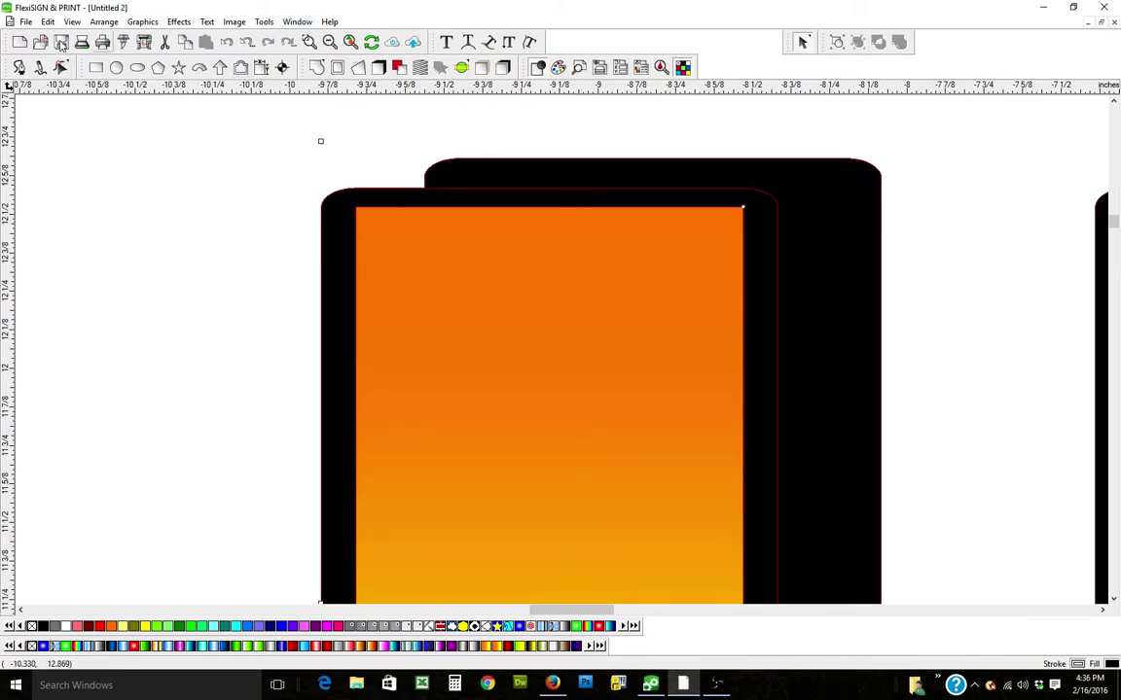
# - Add a contour cut with a 0.000in offset to the black outline, then select the new contour
pyautogui.click(178, 22)
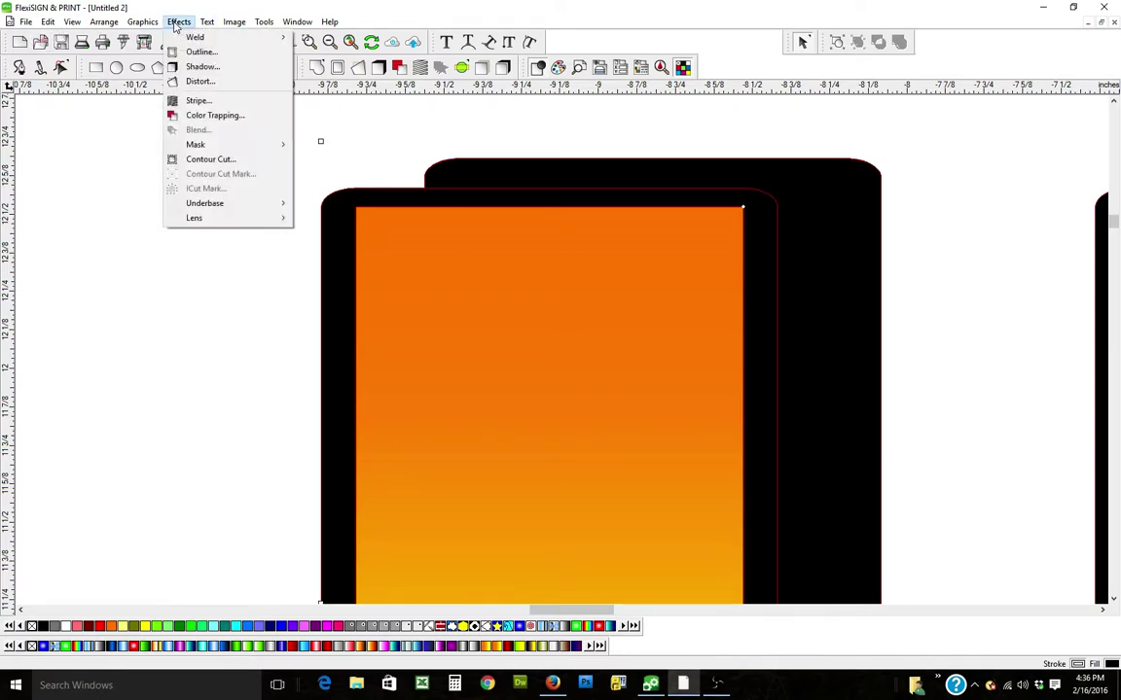
pyautogui.click(220, 164)
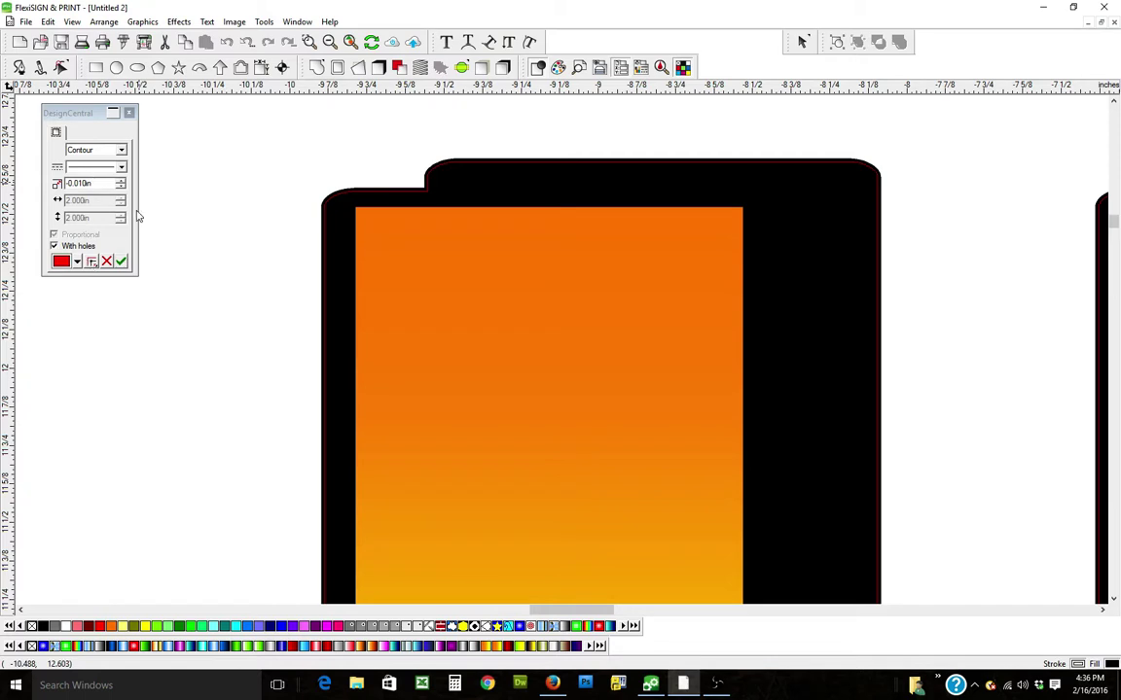
pyautogui.click(121, 183)
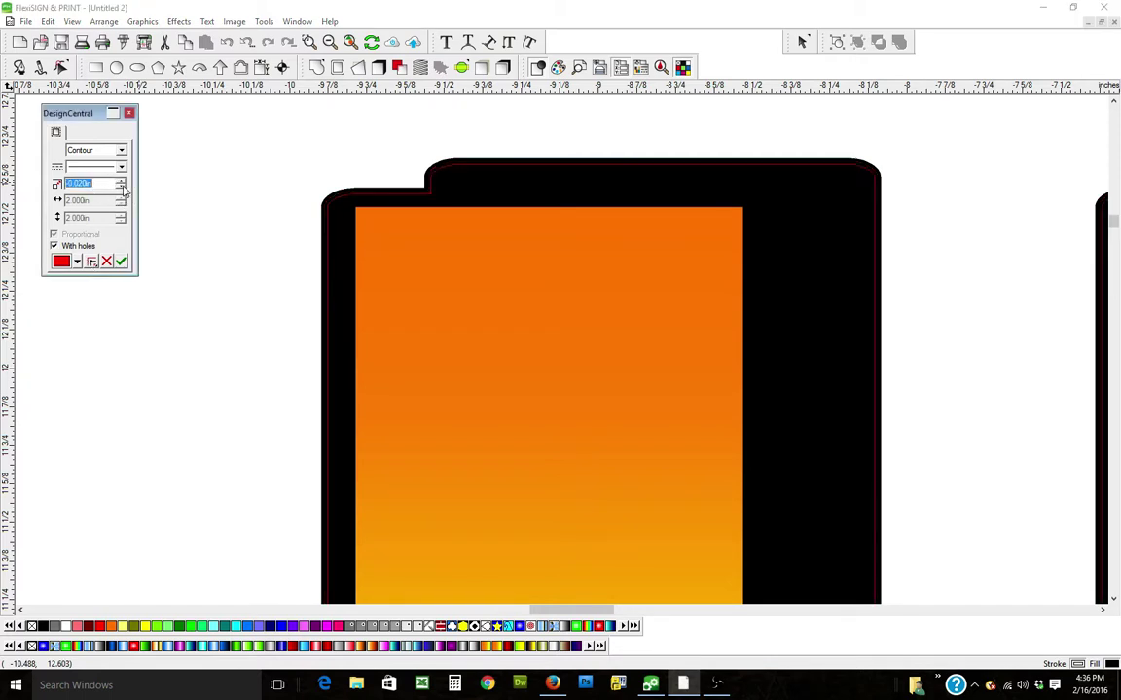
pyautogui.click(122, 183)
pyautogui.click(122, 183)
pyautogui.click(121, 183)
pyautogui.click(121, 182)
pyautogui.click(120, 183)
pyautogui.write('0')
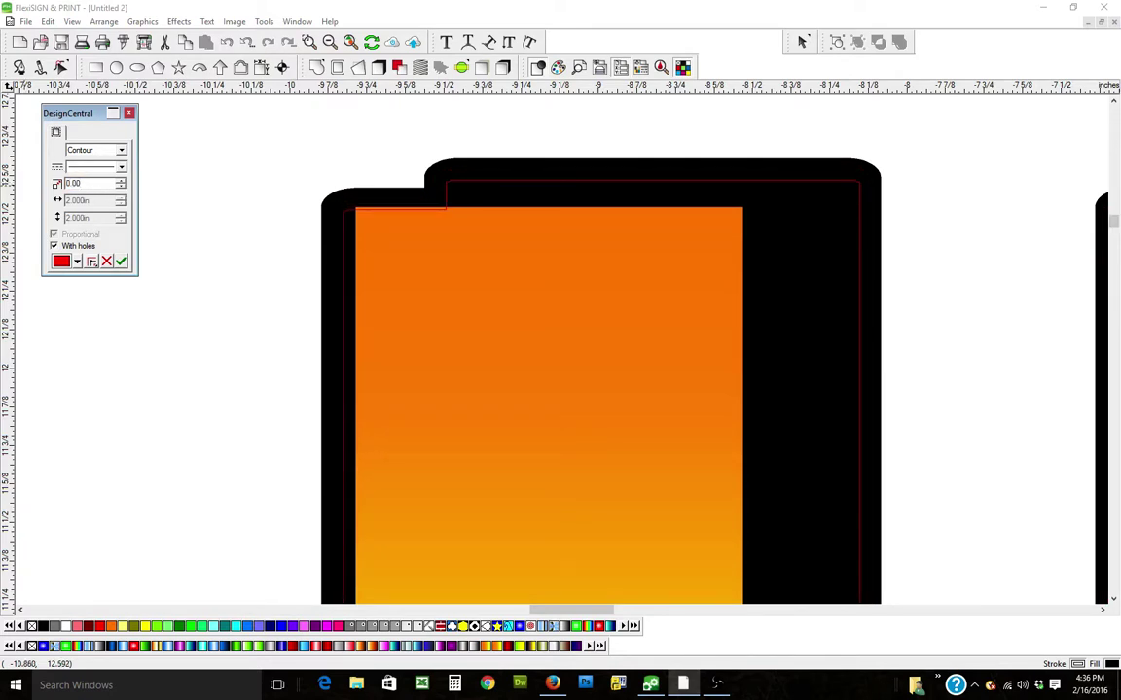
pyautogui.click(121, 261)
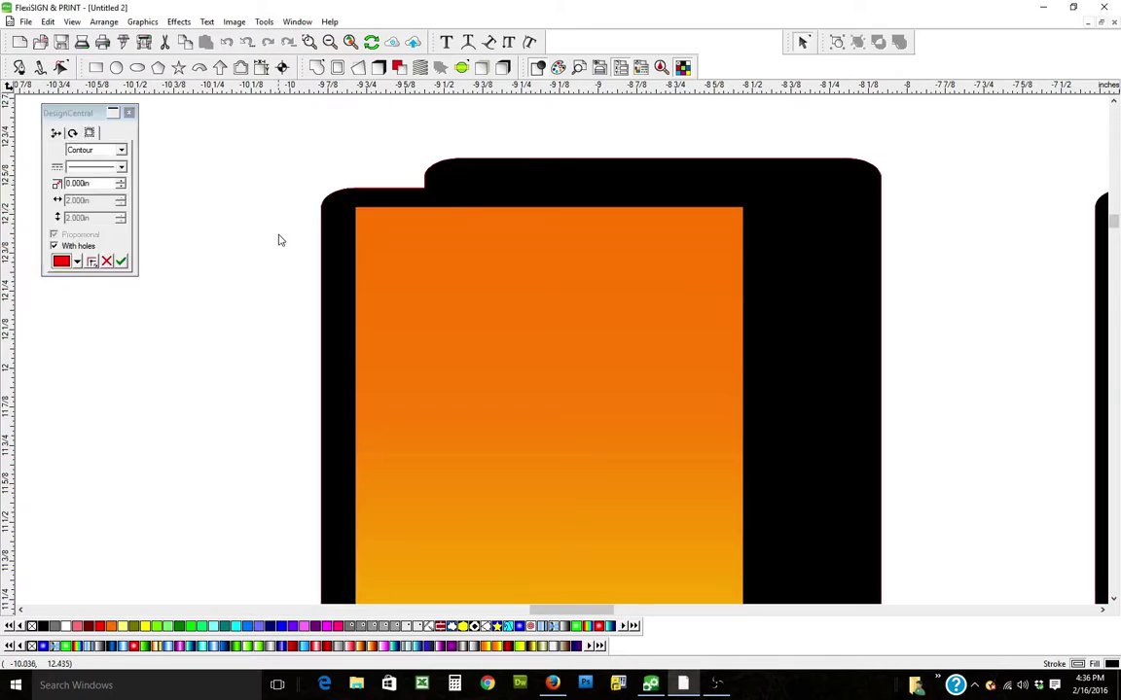
pyautogui.click(120, 261)
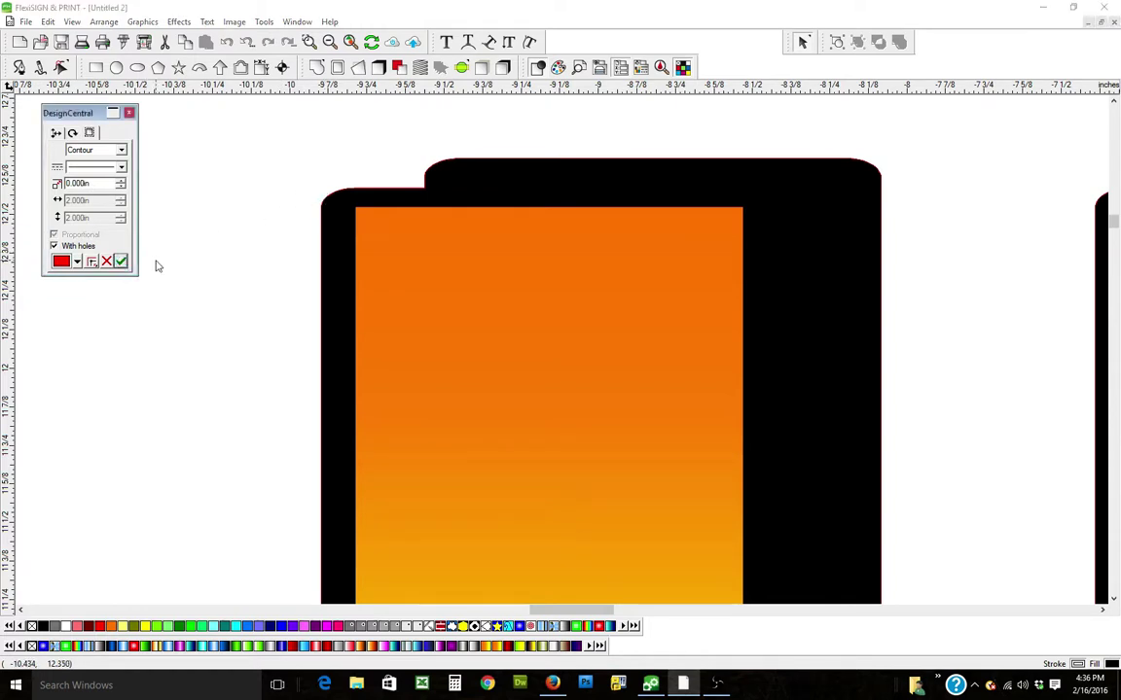
pyautogui.moveTo(304, 177); pyautogui.dragTo(335, 241)
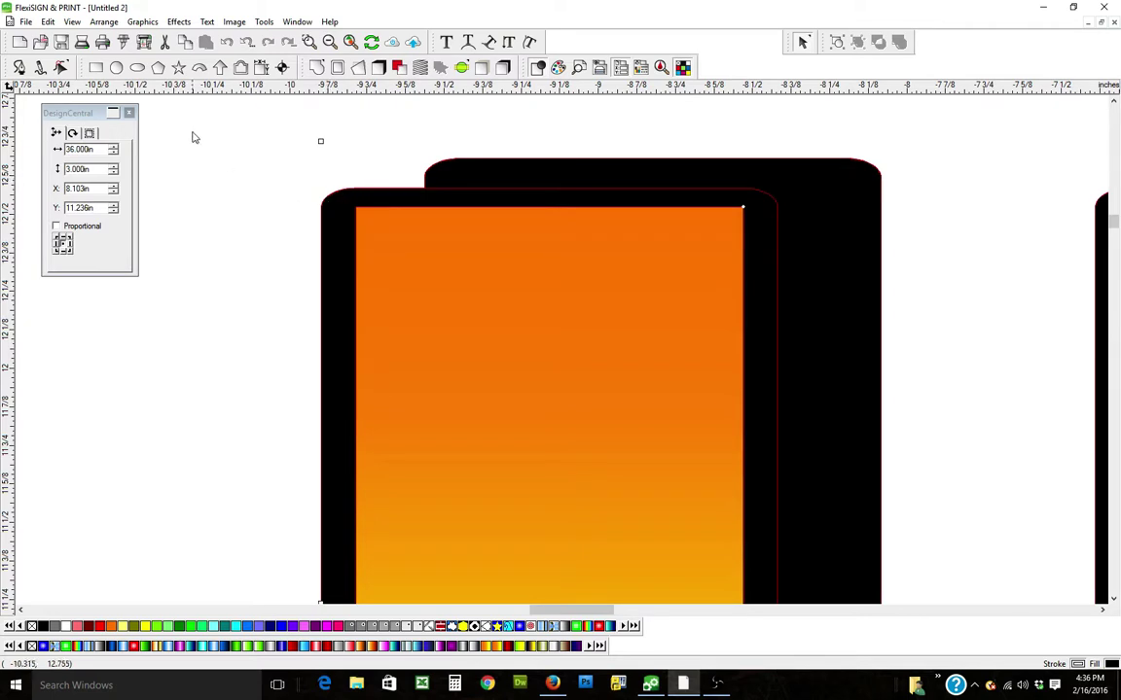
pyautogui.moveTo(192, 129); pyautogui.dragTo(538, 355)
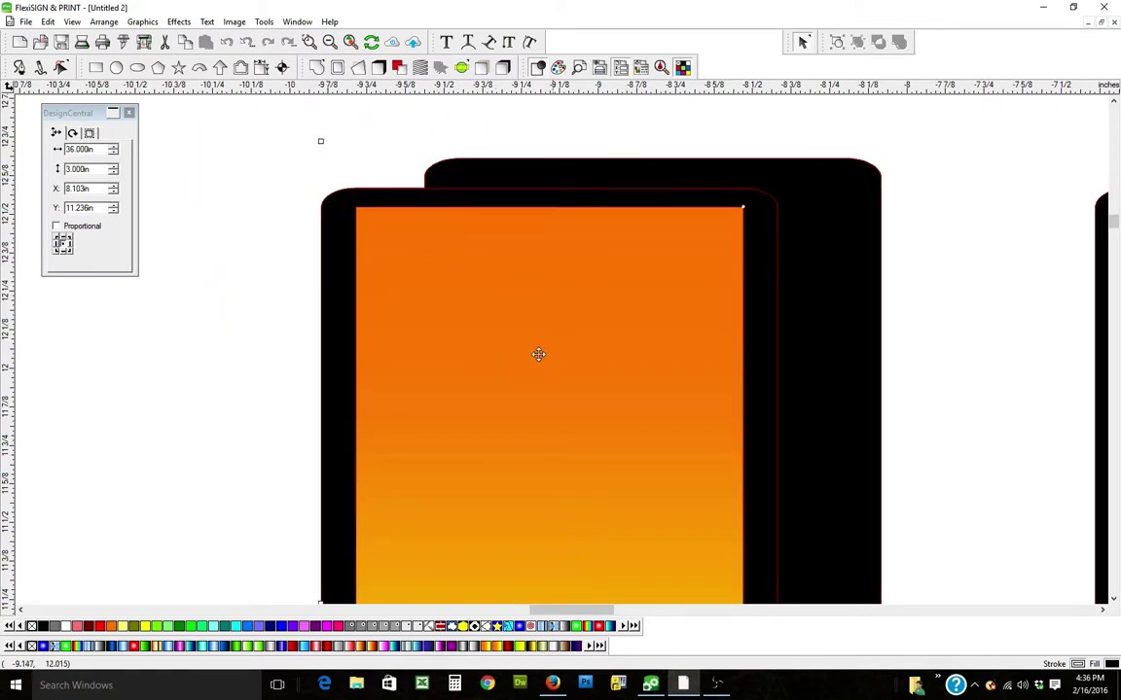
# - Separate the contour cut from the artwork using the Effects menu
pyautogui.click(178, 24)
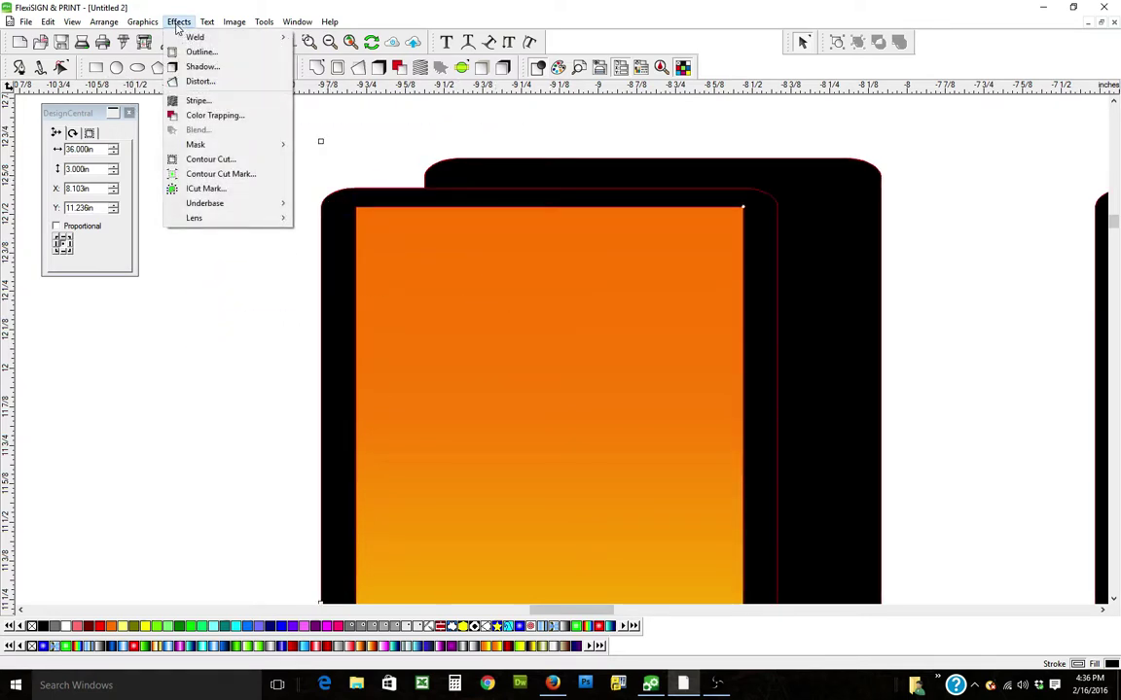
pyautogui.moveTo(56, 27)
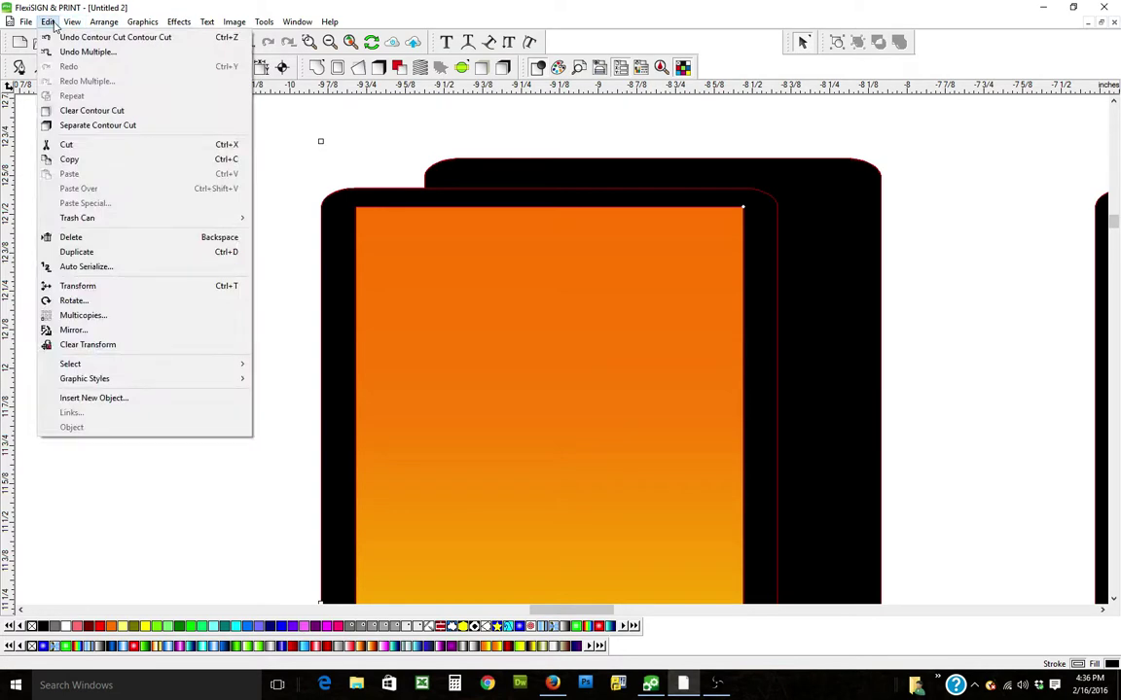
pyautogui.click(93, 127)
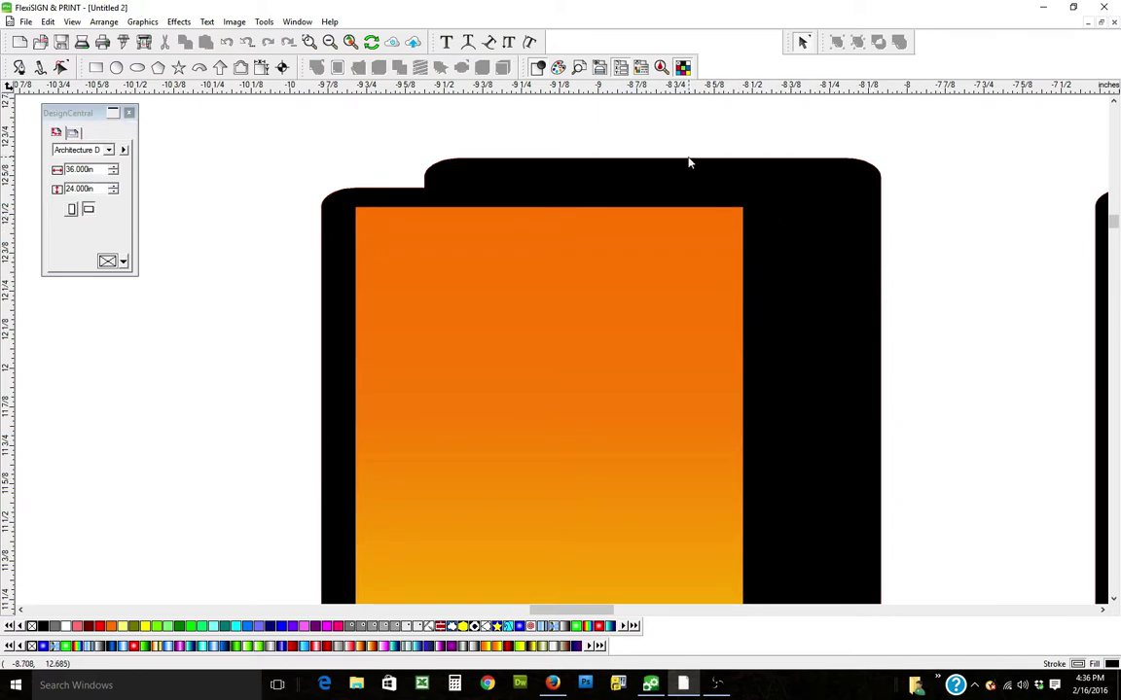
# - Apply an outline contour around the black shadow and delete the leftover extra contour
pyautogui.click(479, 192)
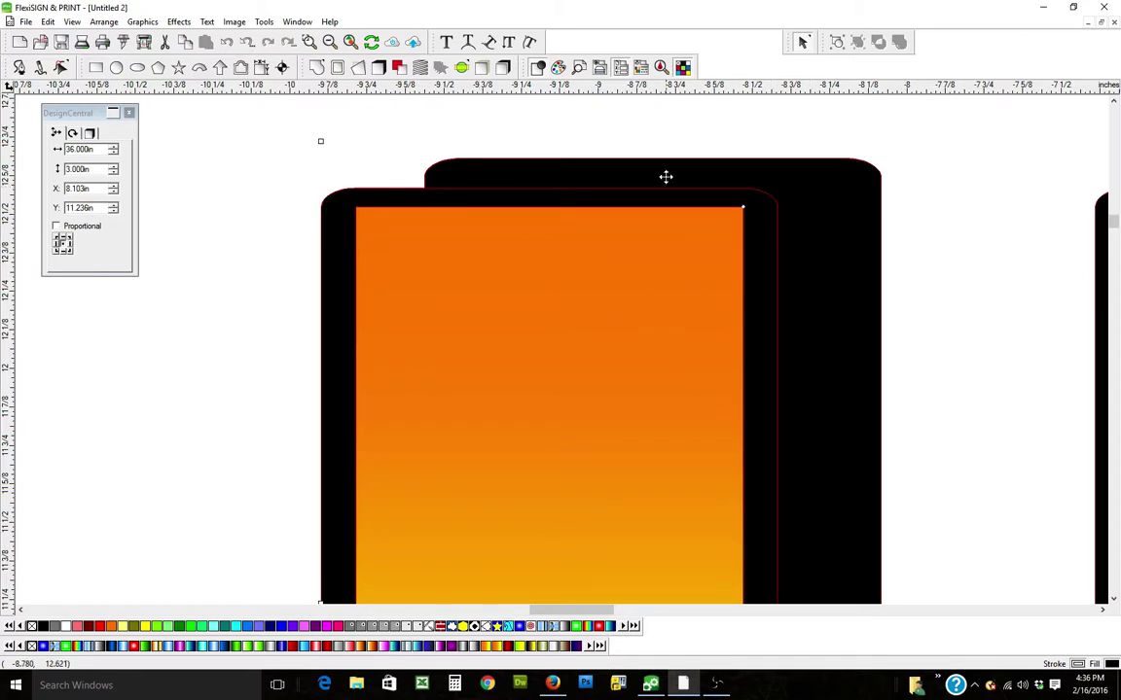
pyautogui.click(317, 66)
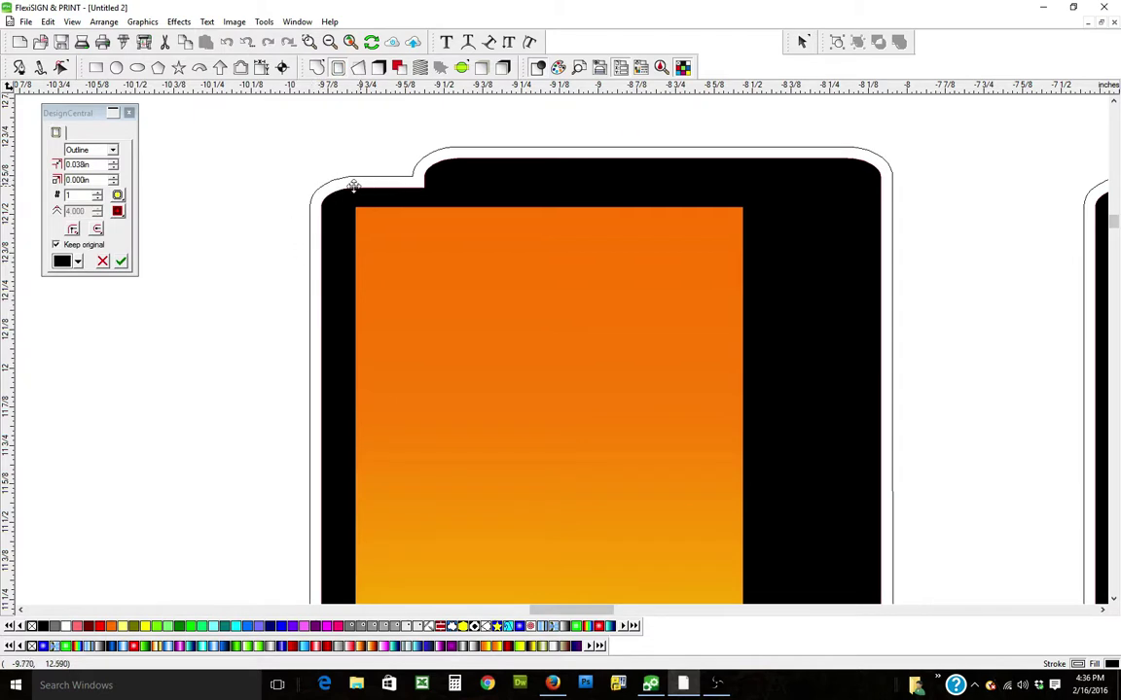
pyautogui.click(125, 263)
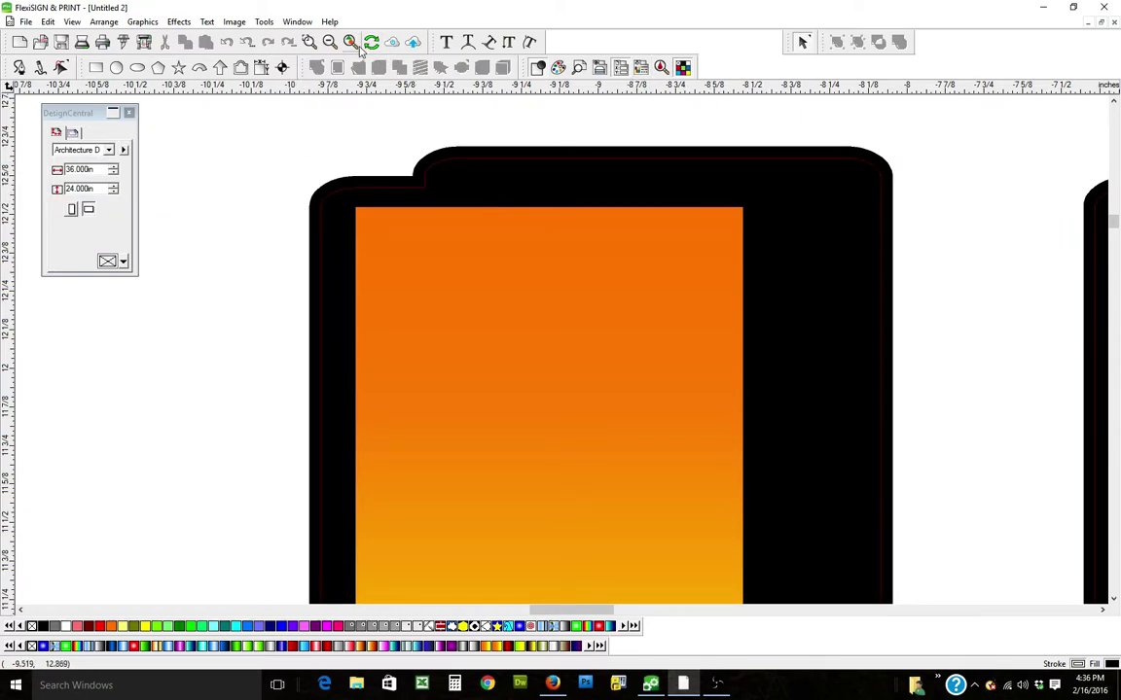
pyautogui.moveTo(264, 167); pyautogui.dragTo(440, 295)
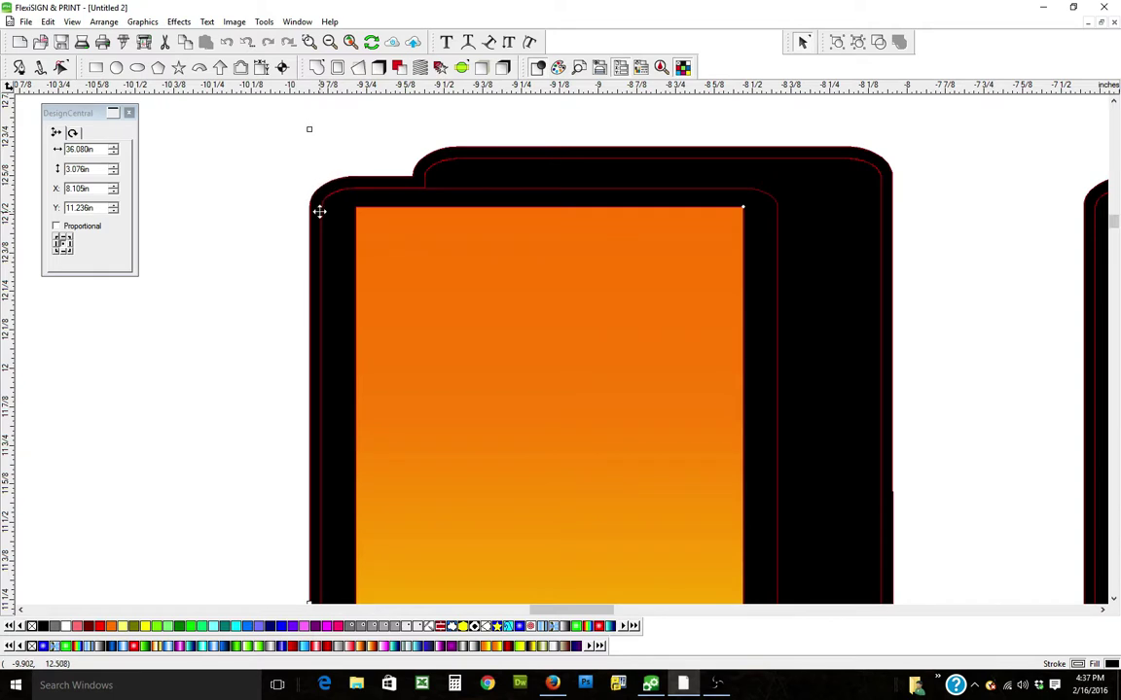
pyautogui.press('Delete')
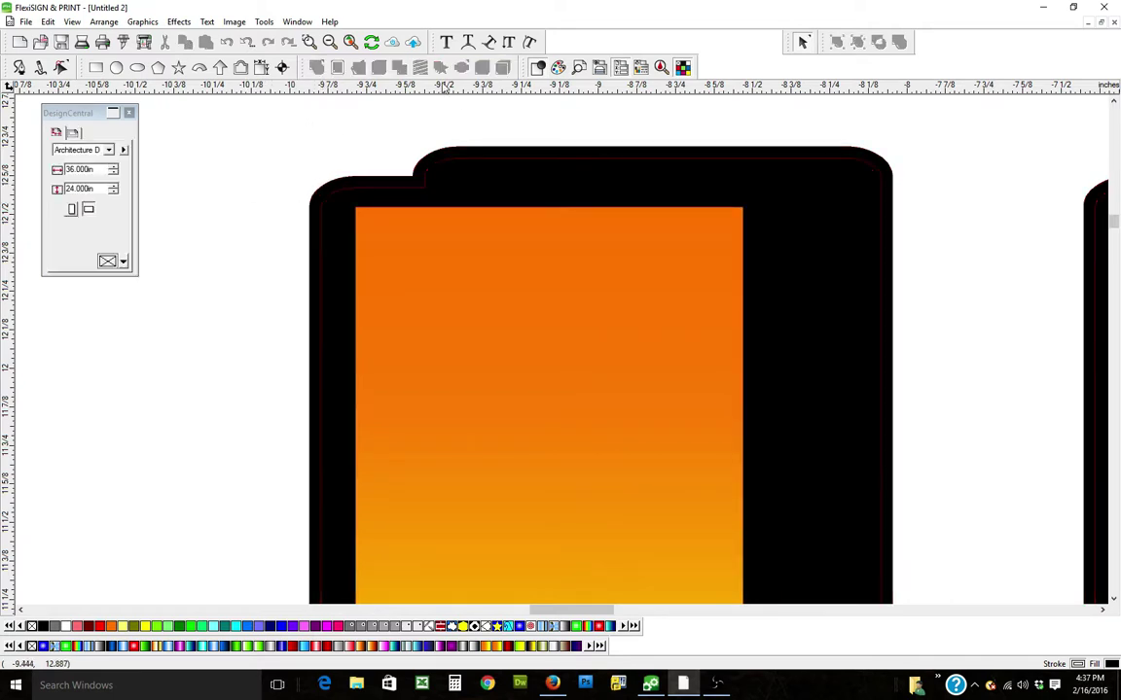
# - Zoom out twice and marquee-select all of the LIZARDWRAPS lettering
pyautogui.click(331, 42)
pyautogui.click(331, 43)
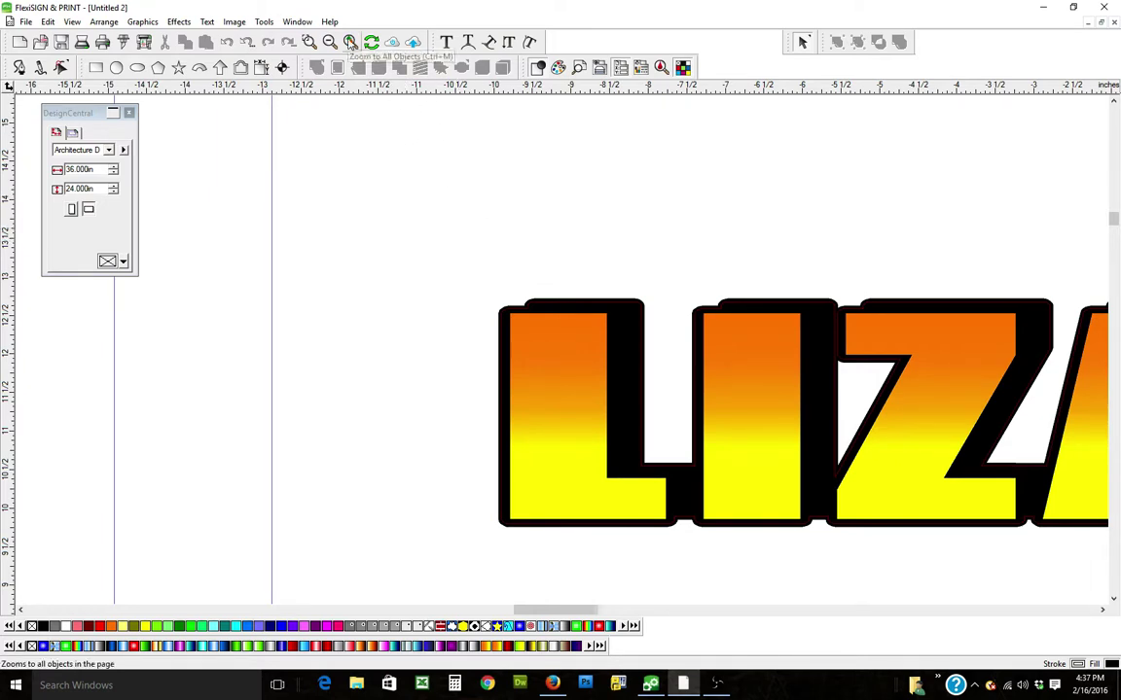
pyautogui.moveTo(406, 272); pyautogui.dragTo(705, 557)
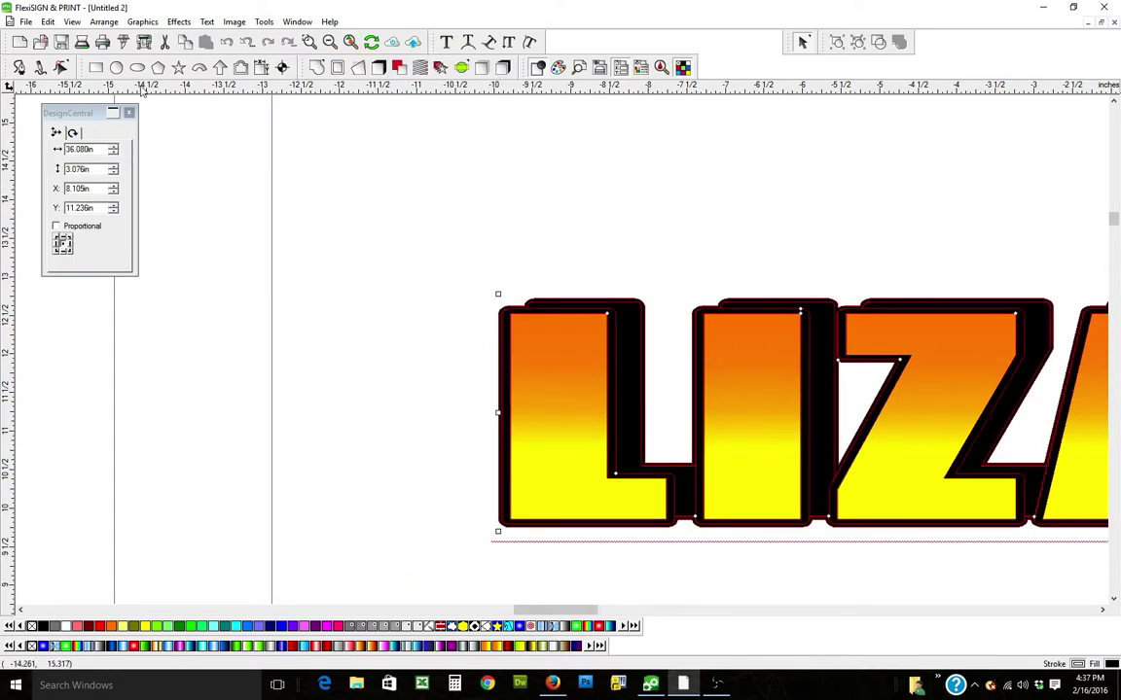
# - Set up a RIP and Print job with 4 copies shifted left on the media, showing cut settings
pyautogui.click(144, 43)
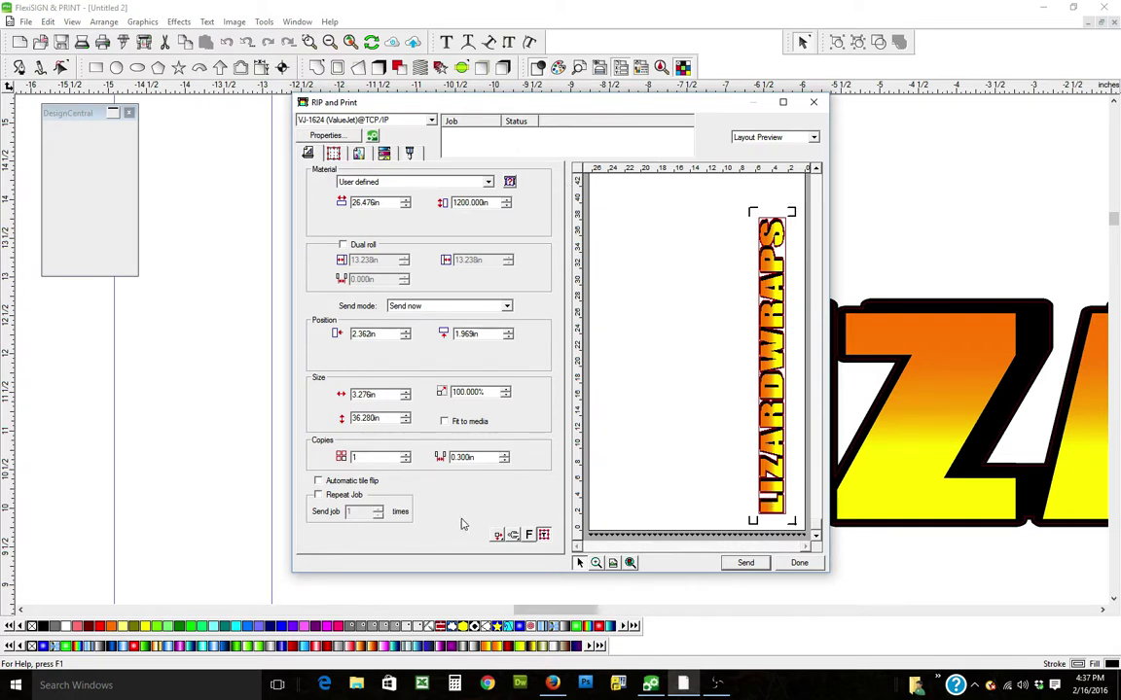
pyautogui.click(406, 455)
pyautogui.click(406, 456)
pyautogui.click(405, 455)
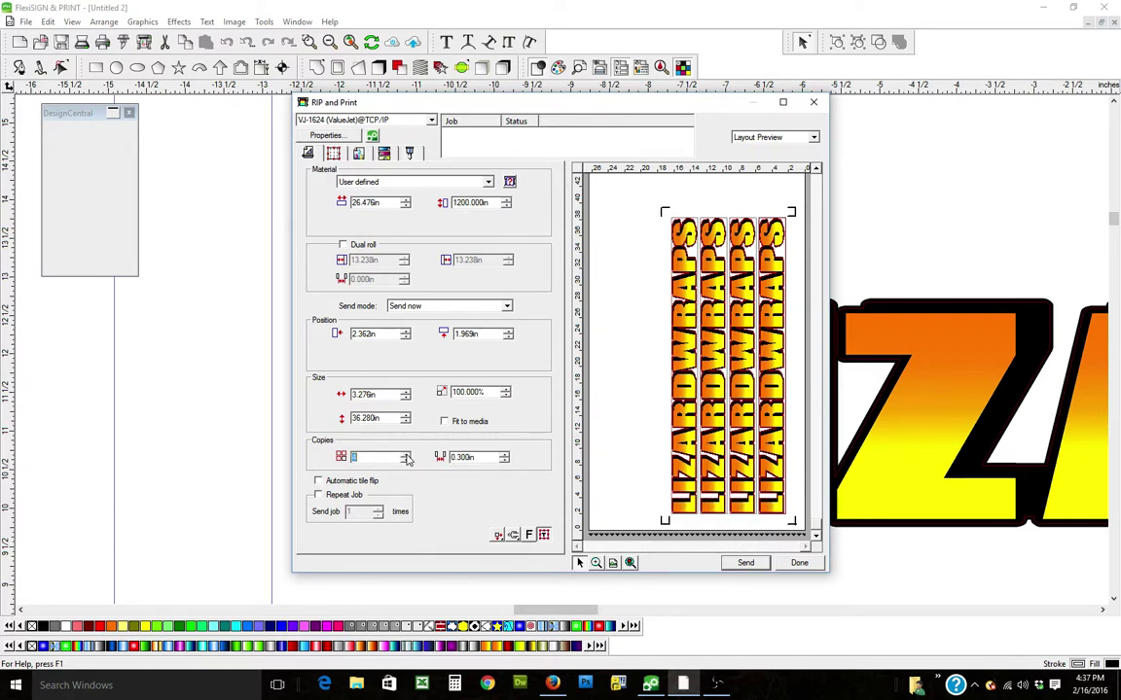
pyautogui.moveTo(731, 454); pyautogui.dragTo(702, 458)
pyautogui.click(409, 153)
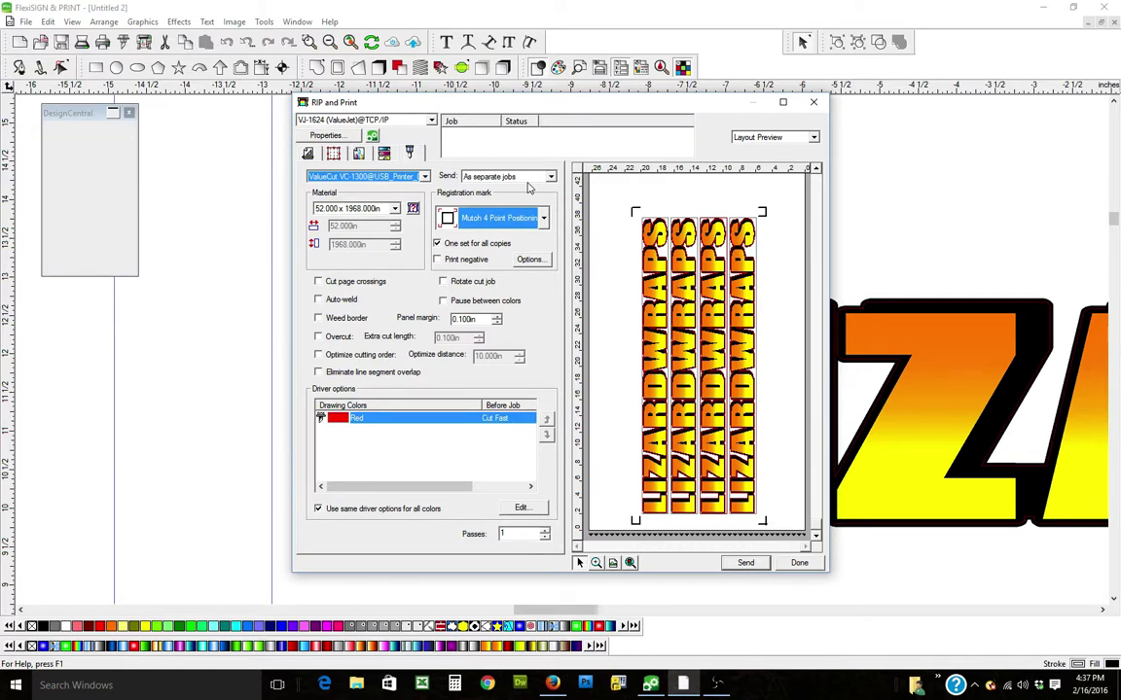
# - Keep Send as 'As separate jobs', pick Mutoh Segment Cutting registration marks, and click Done
pyautogui.click(550, 177)
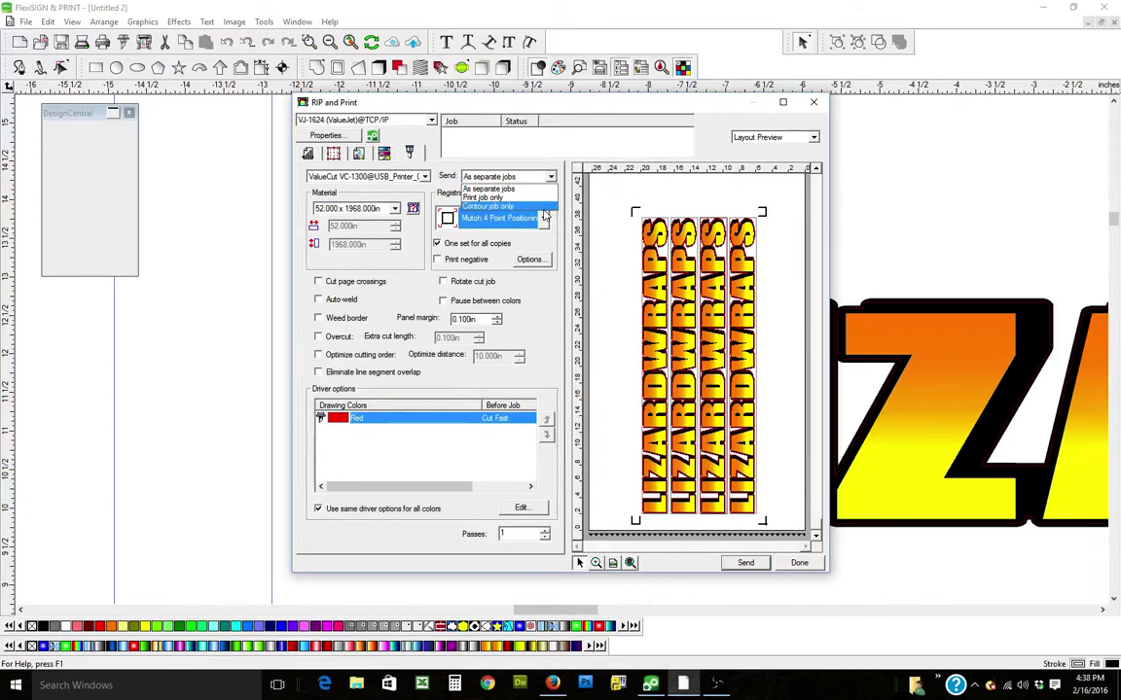
pyautogui.click(542, 189)
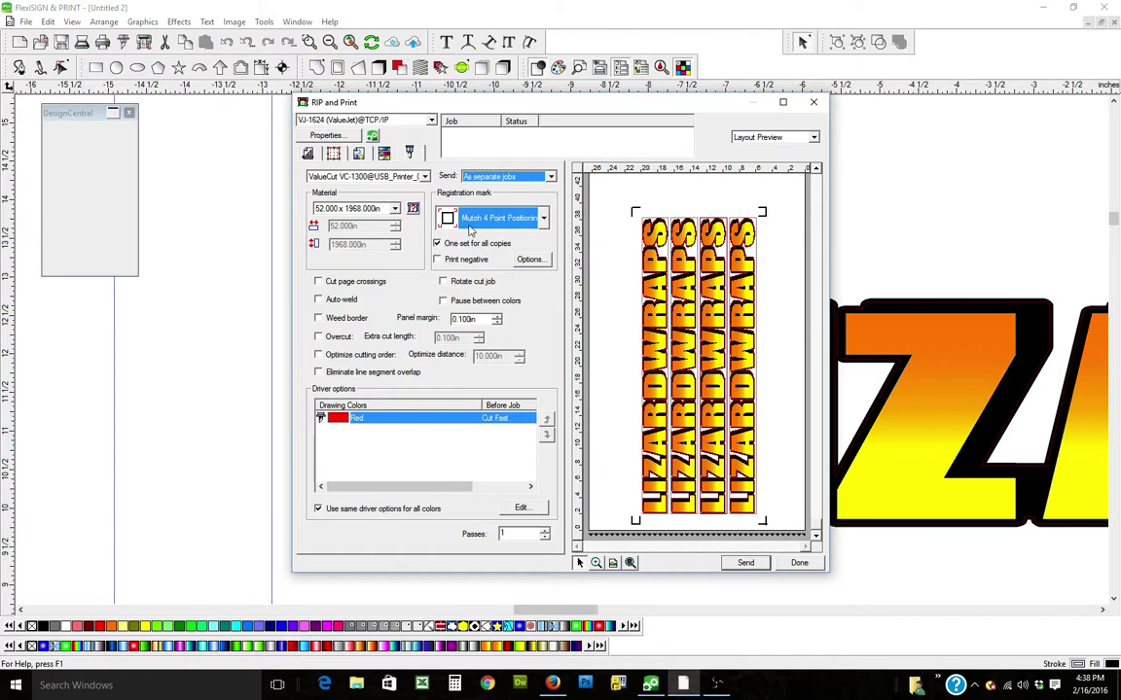
pyautogui.click(545, 221)
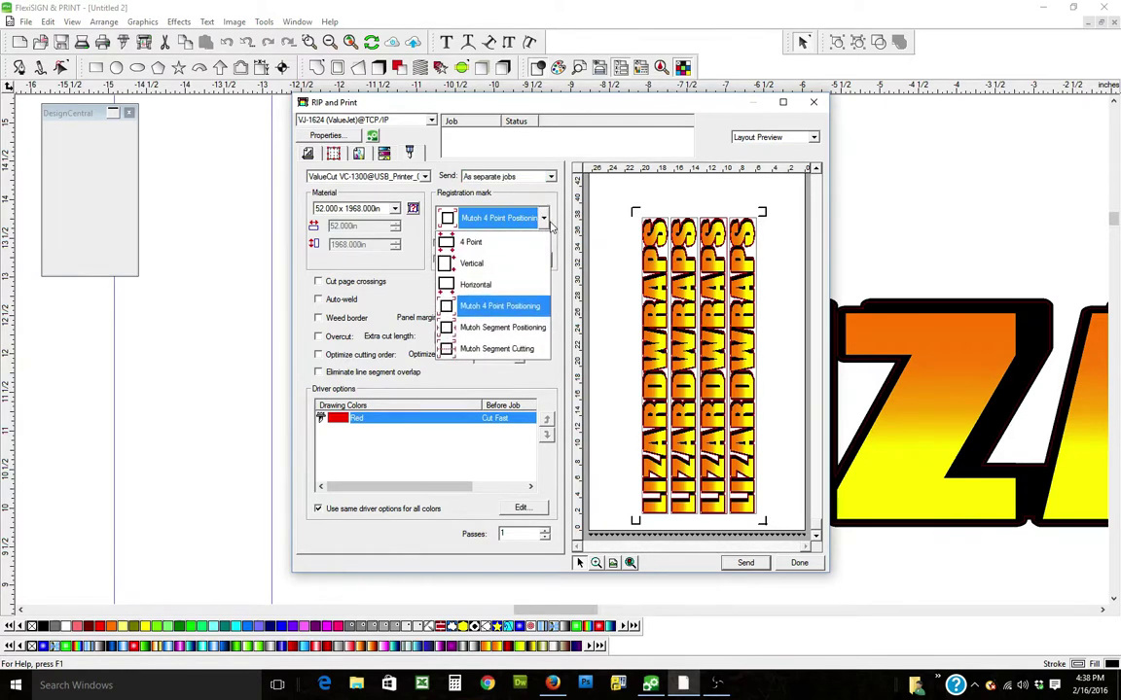
pyautogui.click(514, 349)
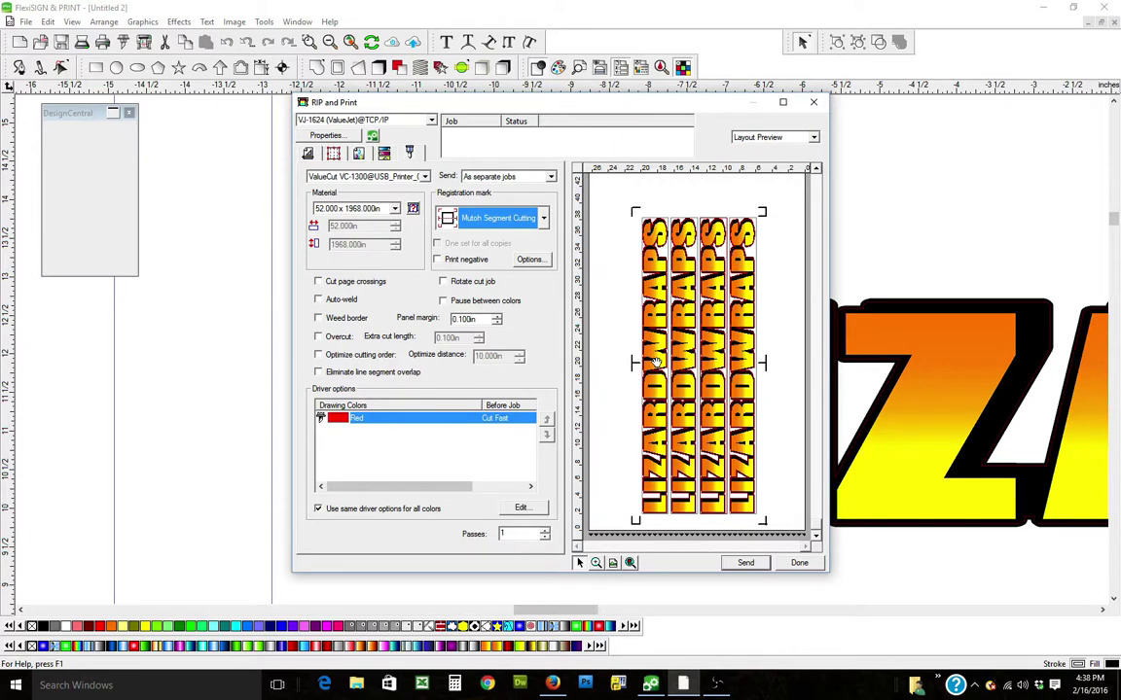
pyautogui.click(499, 218)
pyautogui.click(502, 327)
pyautogui.click(541, 218)
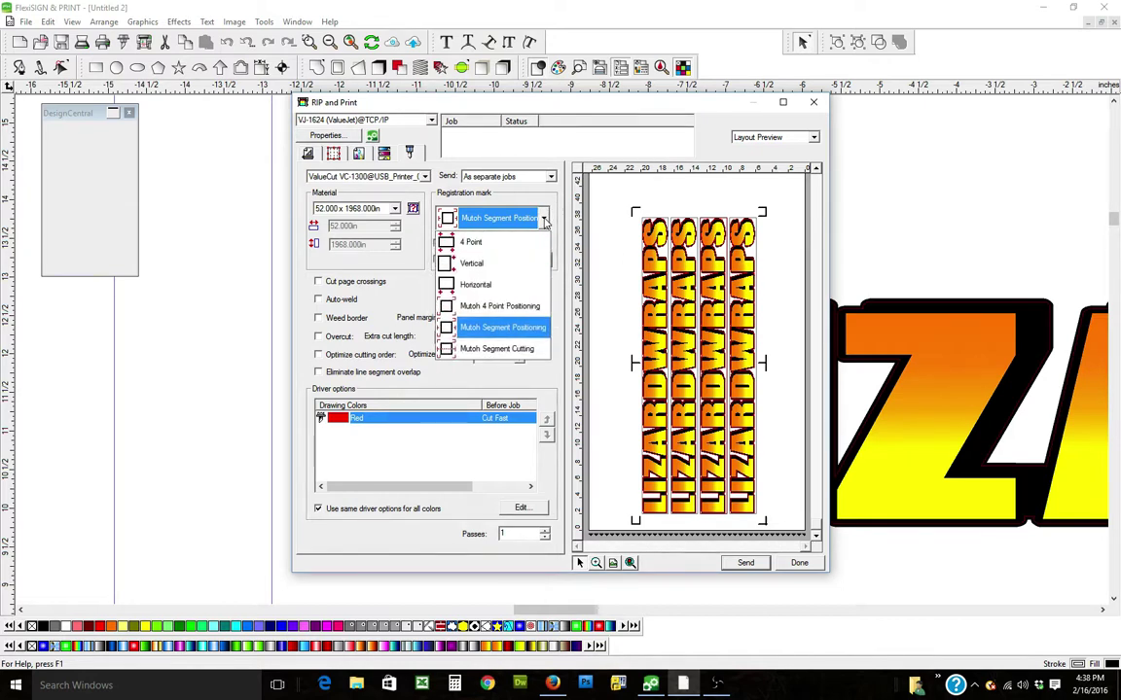
pyautogui.click(523, 353)
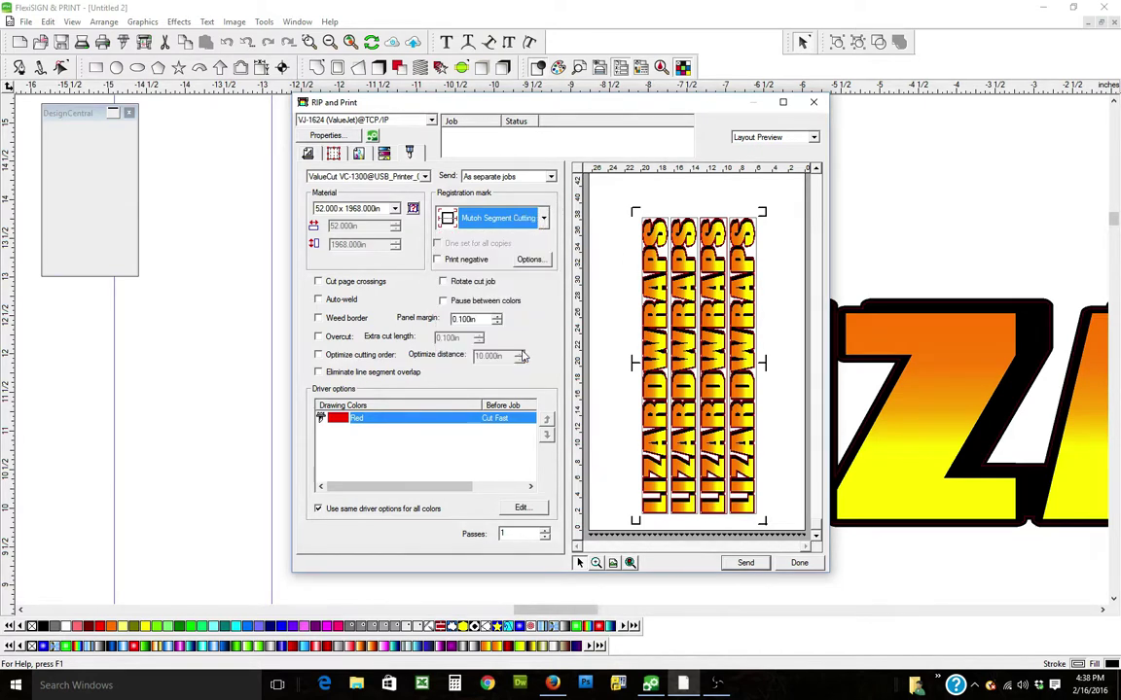
pyautogui.click(798, 562)
# - Reselect the whole LIZARDWRAPS lettering and switch to the Default workspace via File > Workspace
pyautogui.click(711, 218)
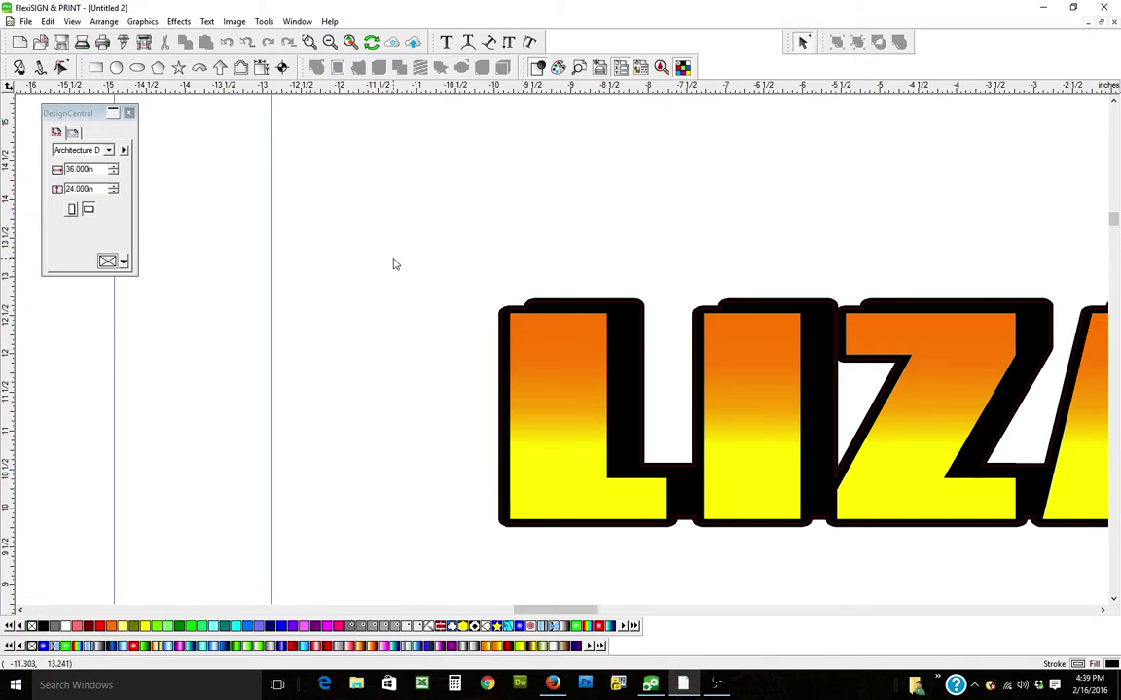
pyautogui.moveTo(393, 259); pyautogui.dragTo(680, 580)
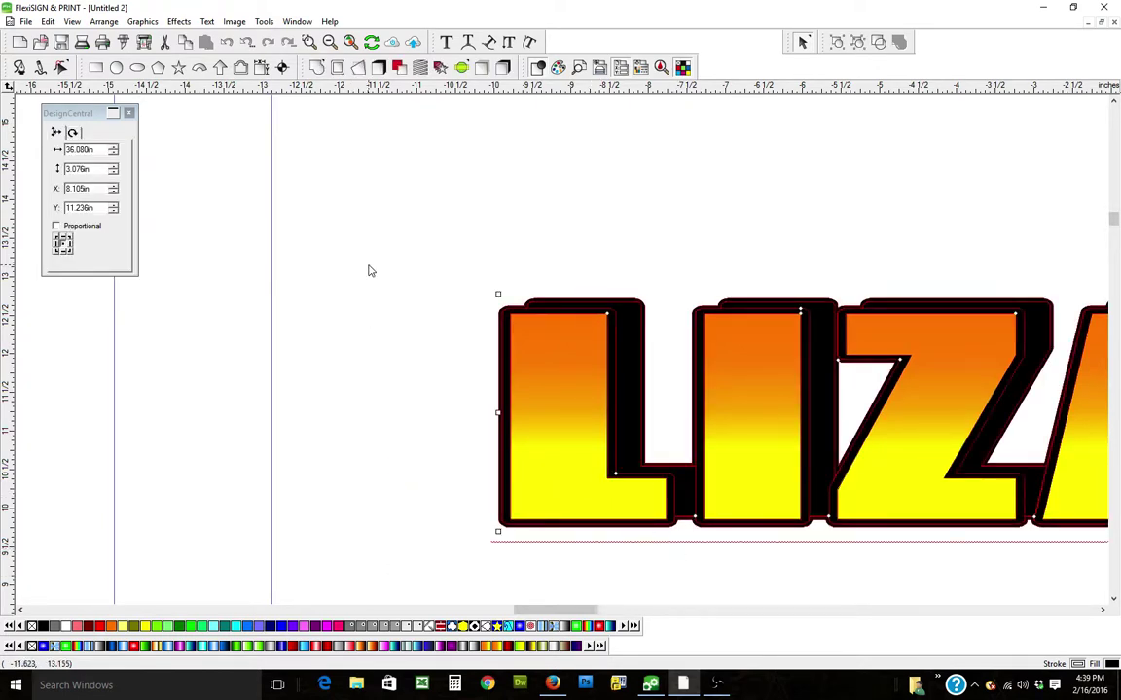
pyautogui.click(24, 24)
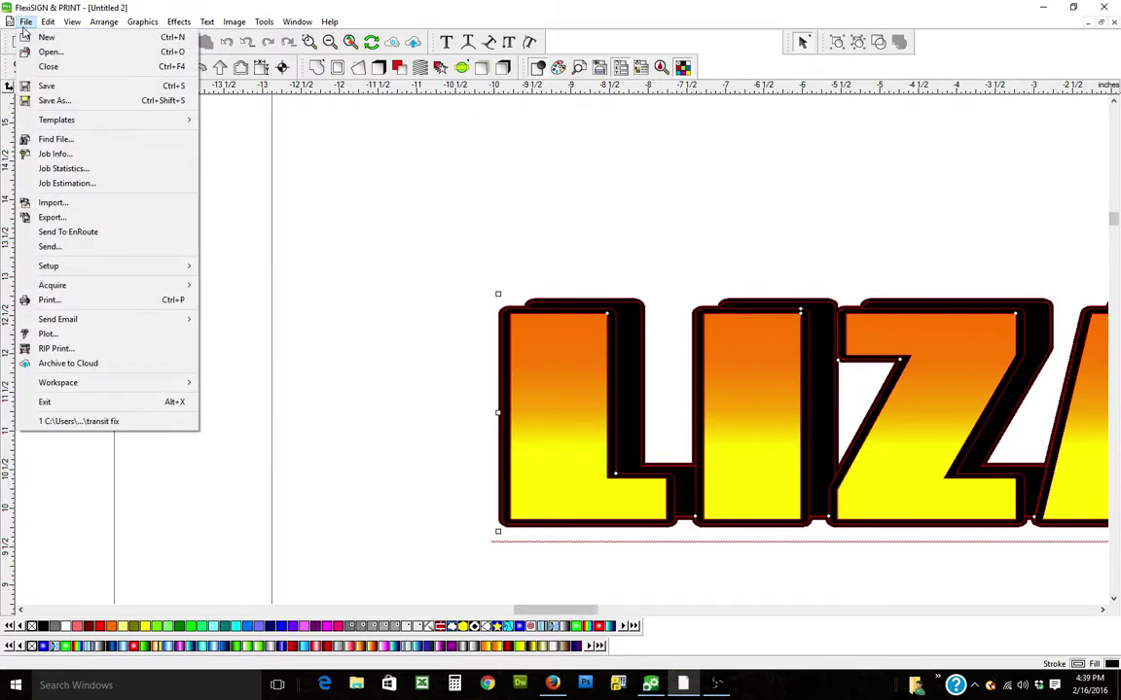
pyautogui.moveTo(75, 271)
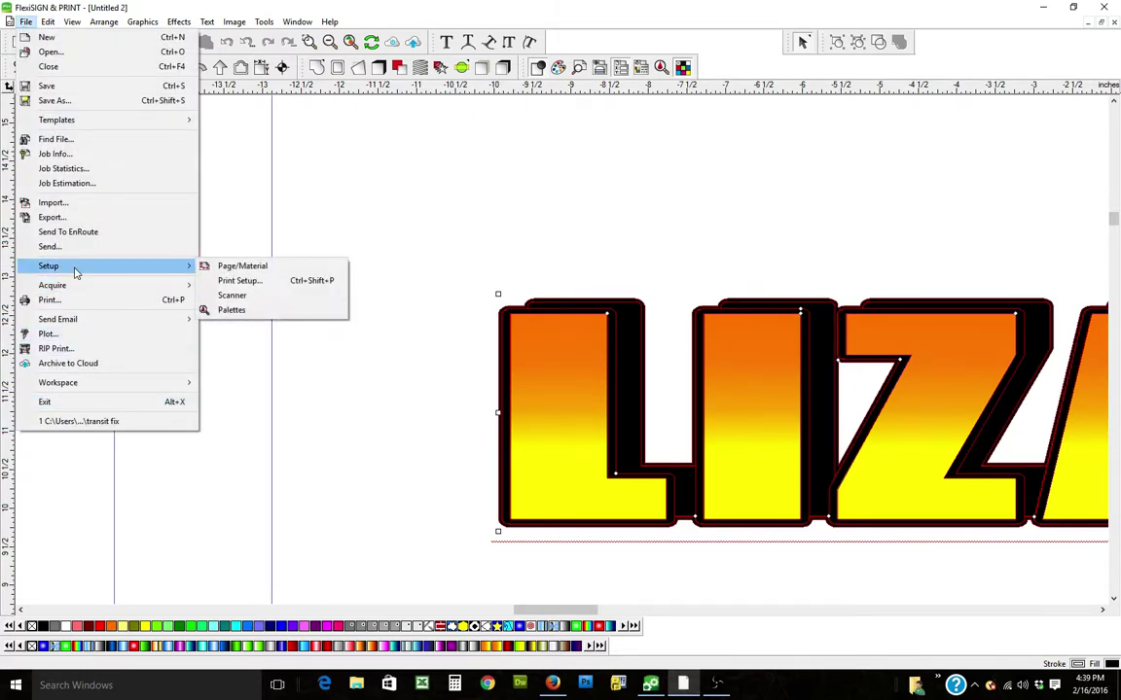
pyautogui.moveTo(101, 390)
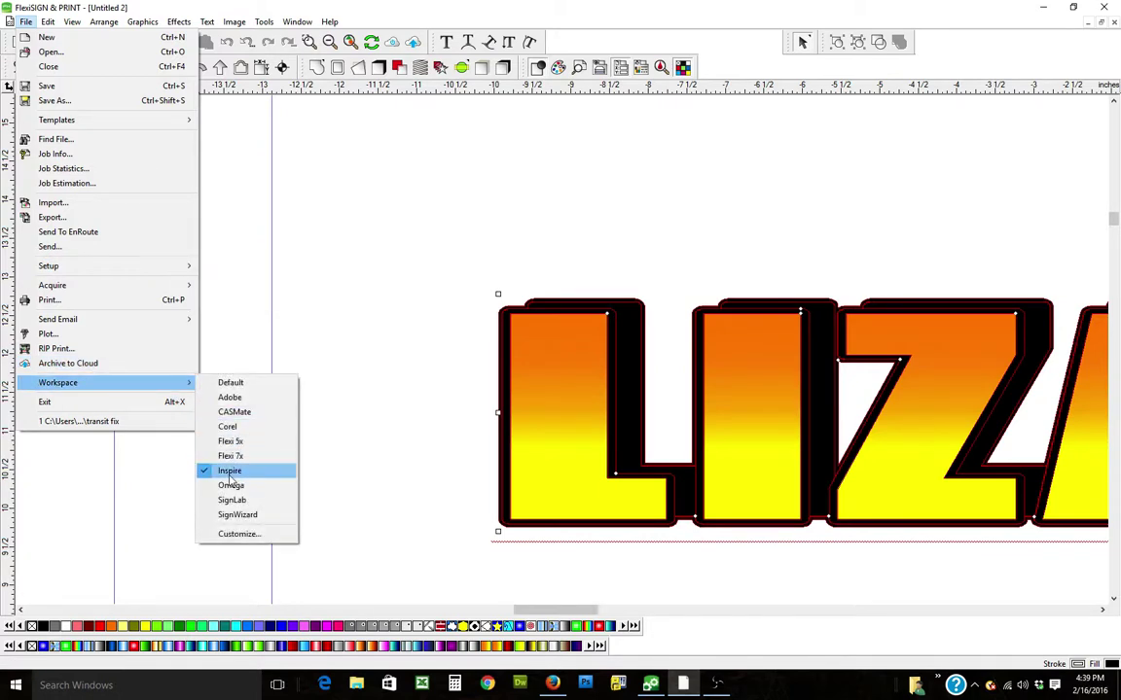
pyautogui.click(229, 383)
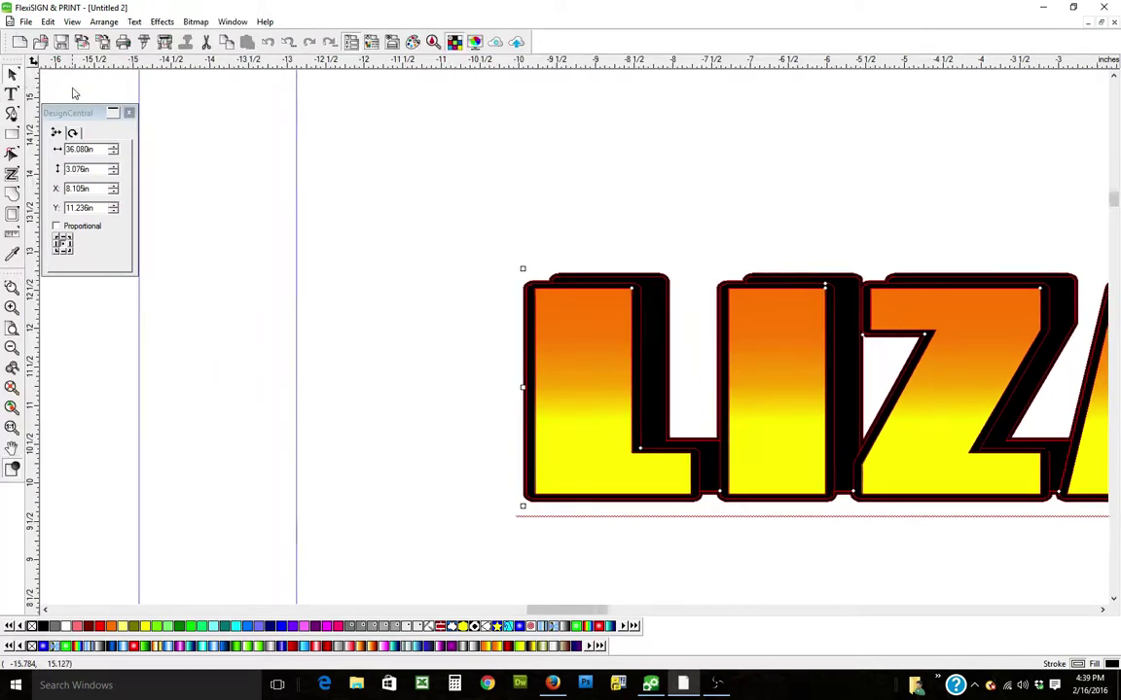